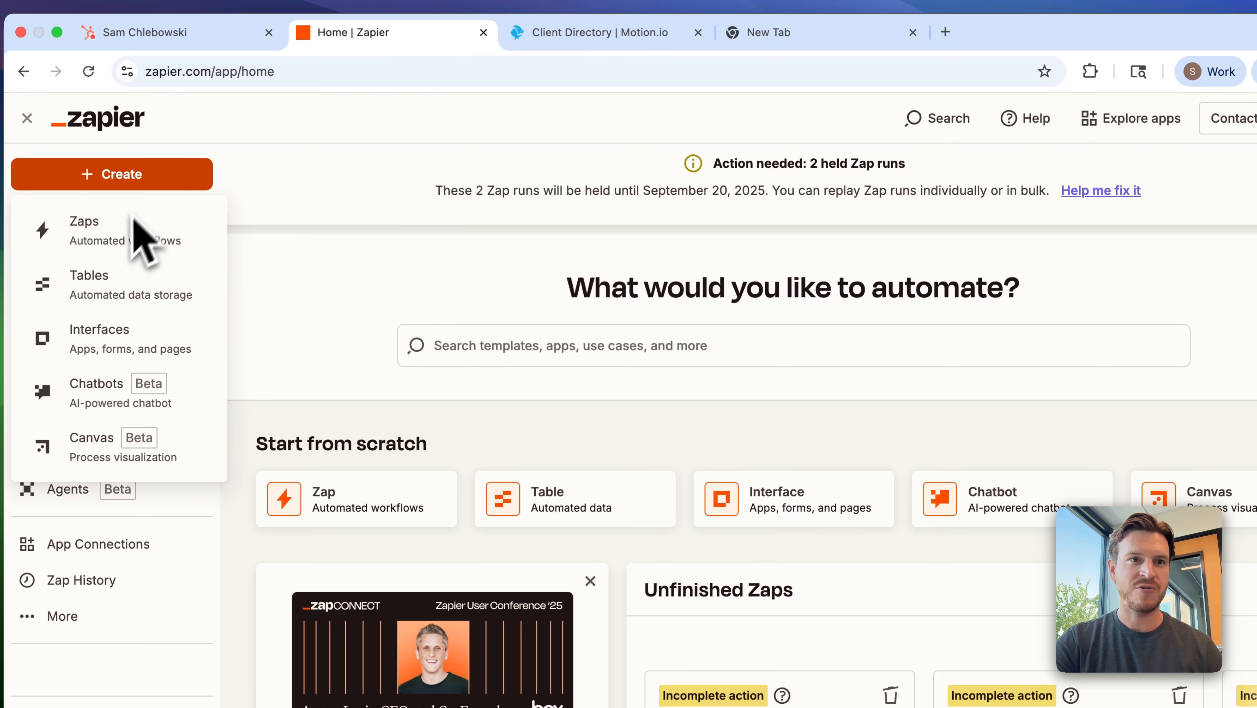
Create a new Zap and name it "Closed/Won in Hubspot > Send to Motion.io".
click(122, 237)
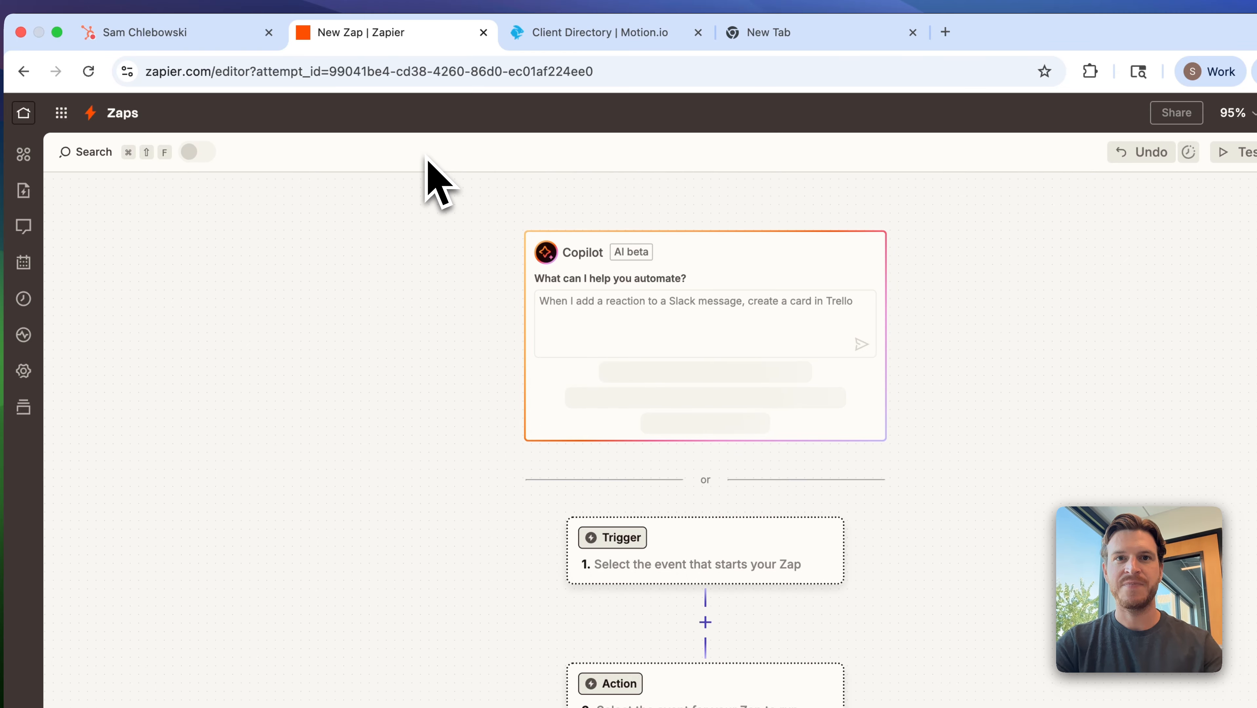
click(722, 117)
click(710, 165)
text(Closed/Won in Hubspot > Send to Motion.io)
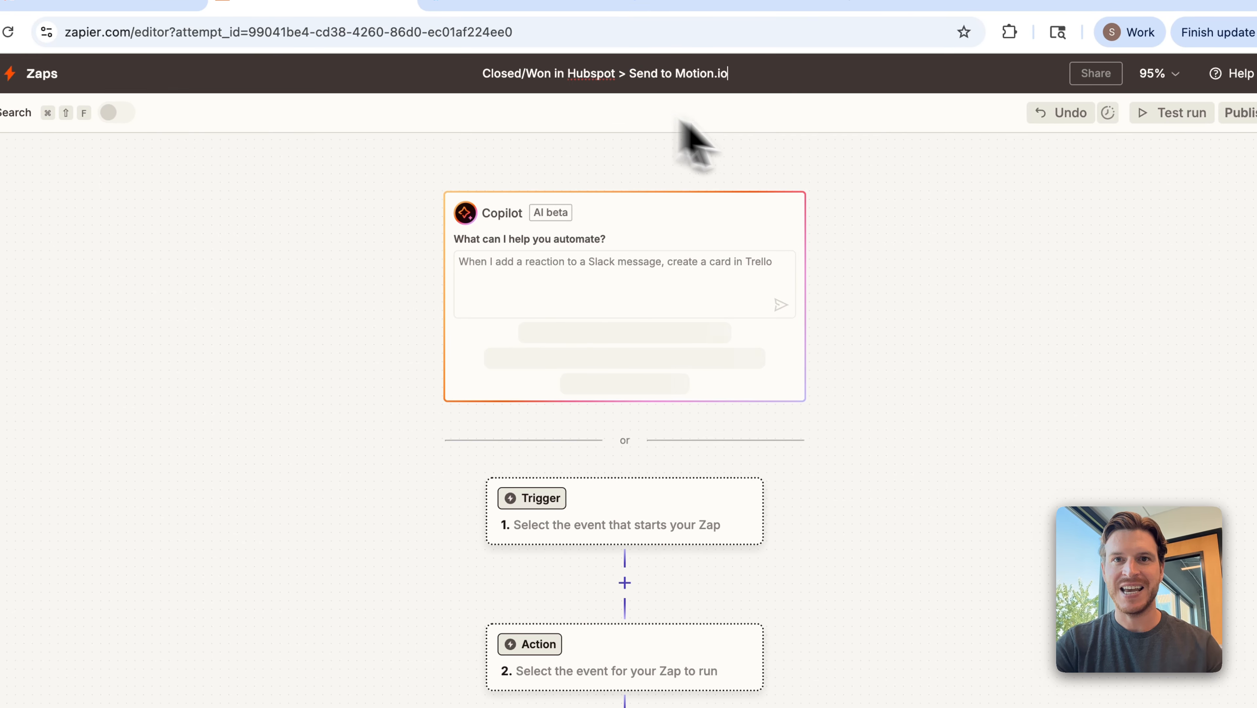
click(875, 190)
Set the Zap's trigger to HubSpot with the New Contact Property Change event.
click(682, 203)
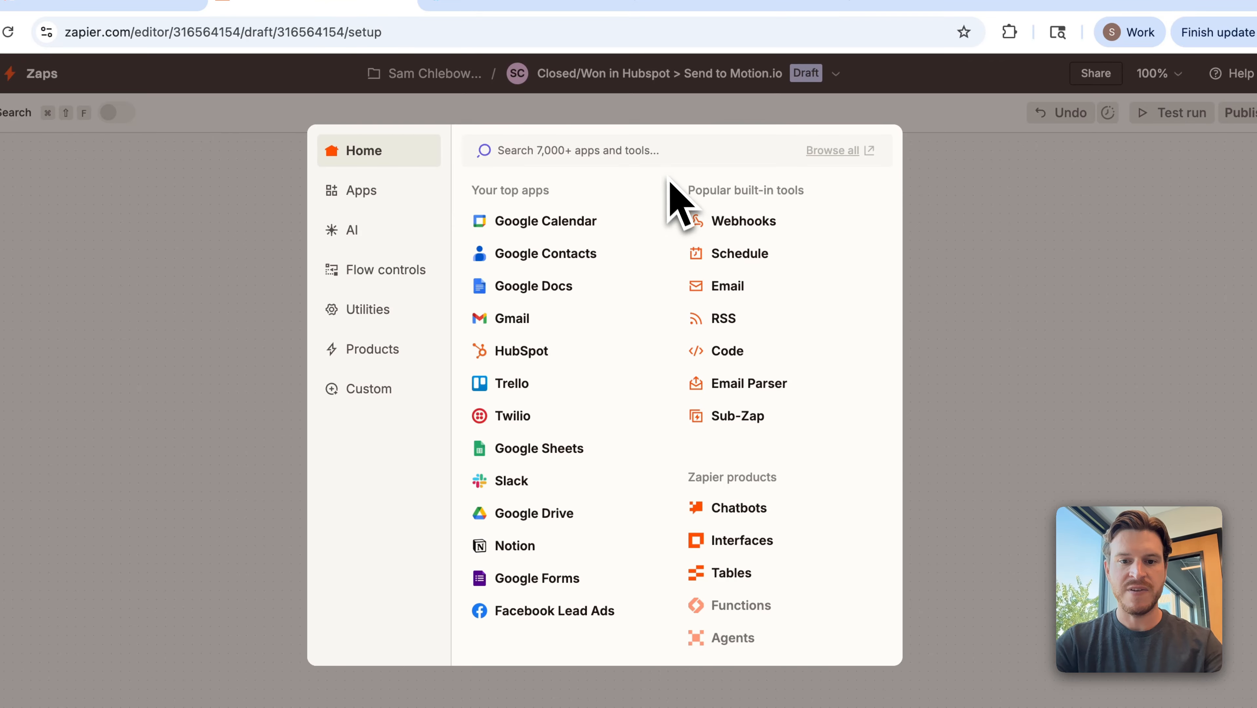
text(hubspot)
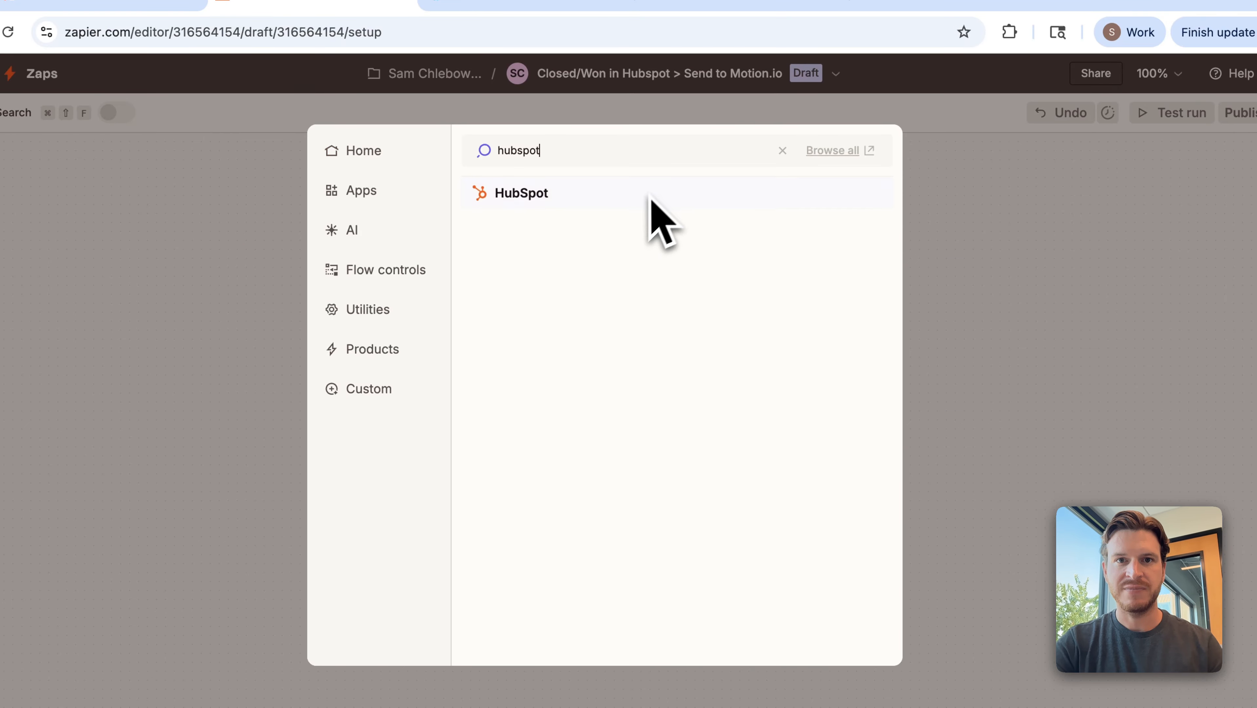
click(651, 196)
click(833, 357)
text(contact)
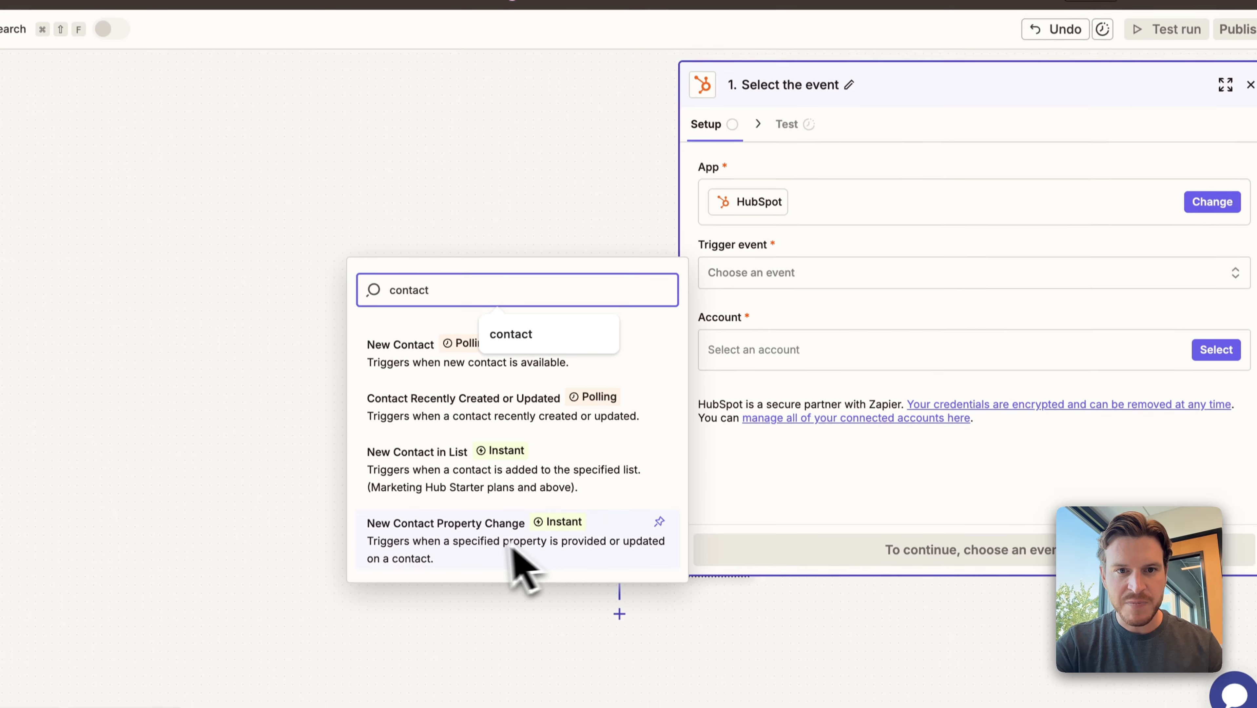
click(515, 622)
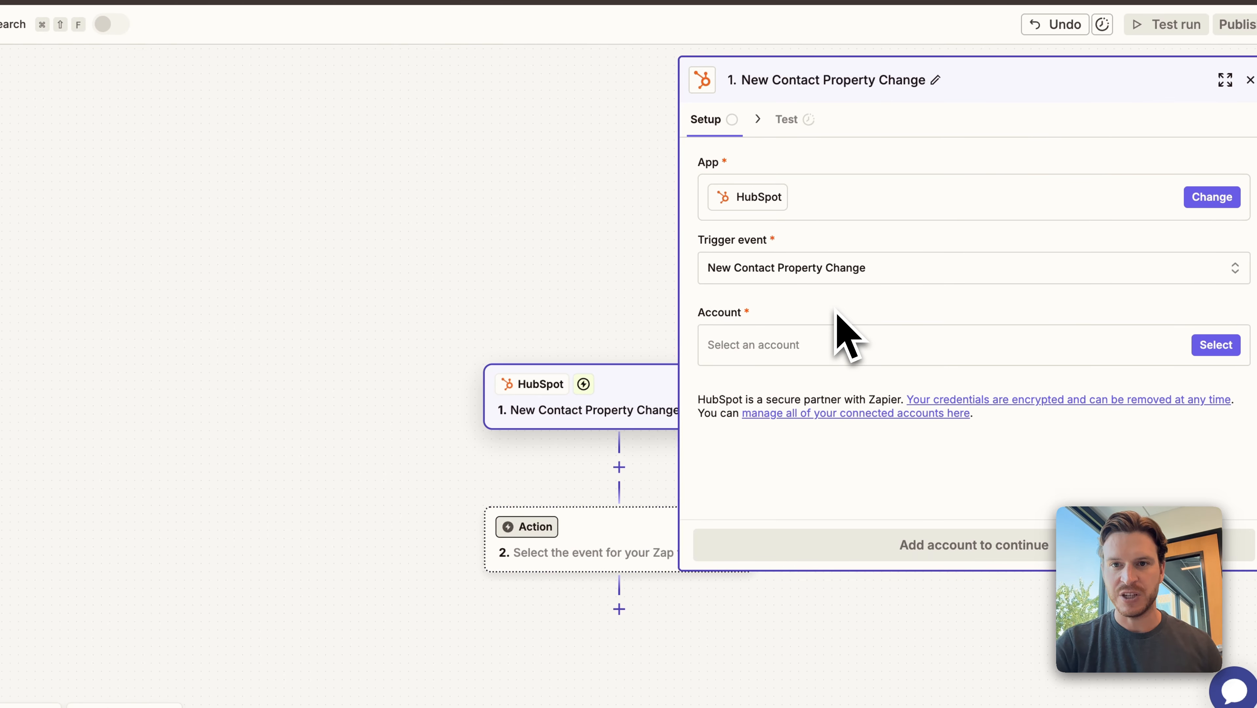
Select the shared HubSpot hub account for the trigger and proceed to its configuration.
click(1214, 346)
click(541, 502)
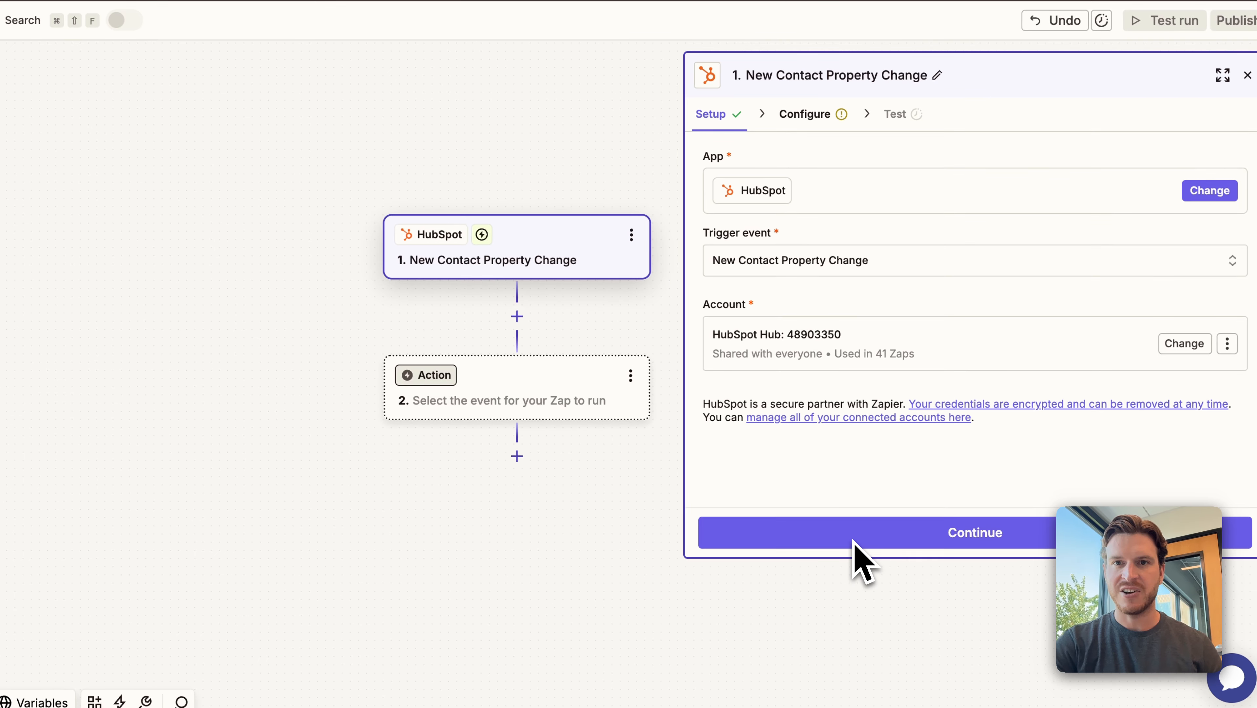
click(854, 541)
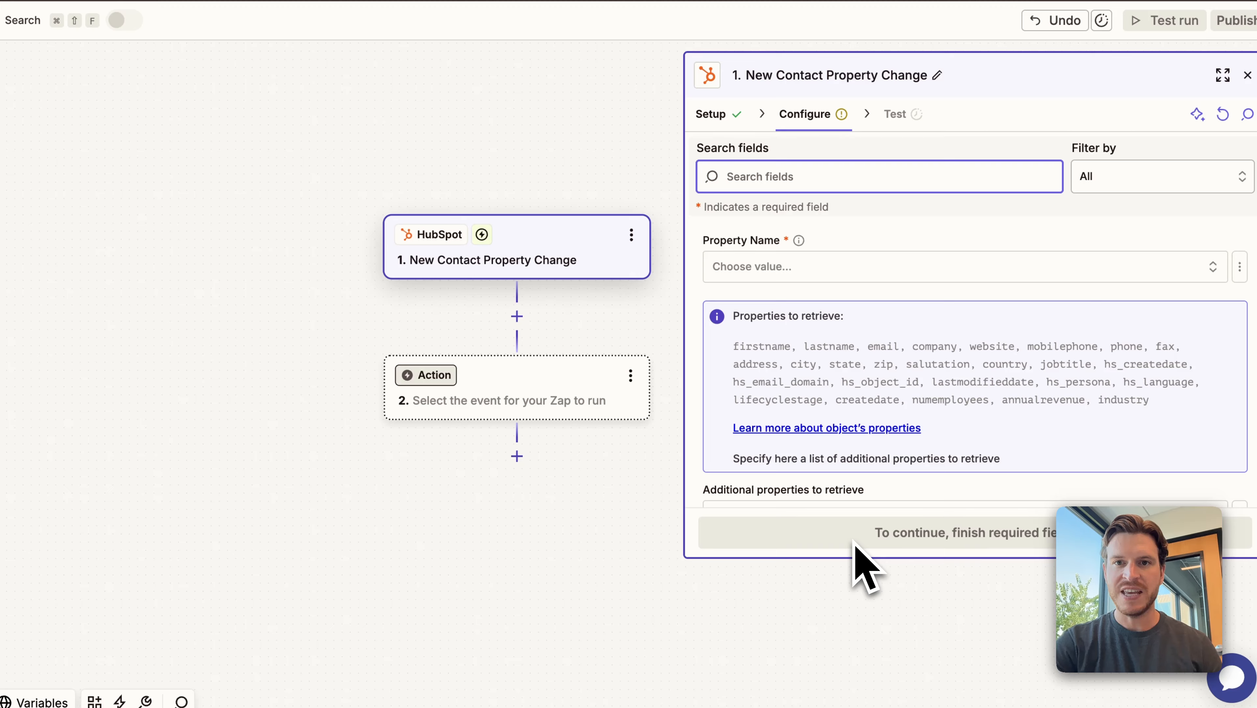
Set the trigger's property name to "Sales properties: Lead Status".
click(820, 278)
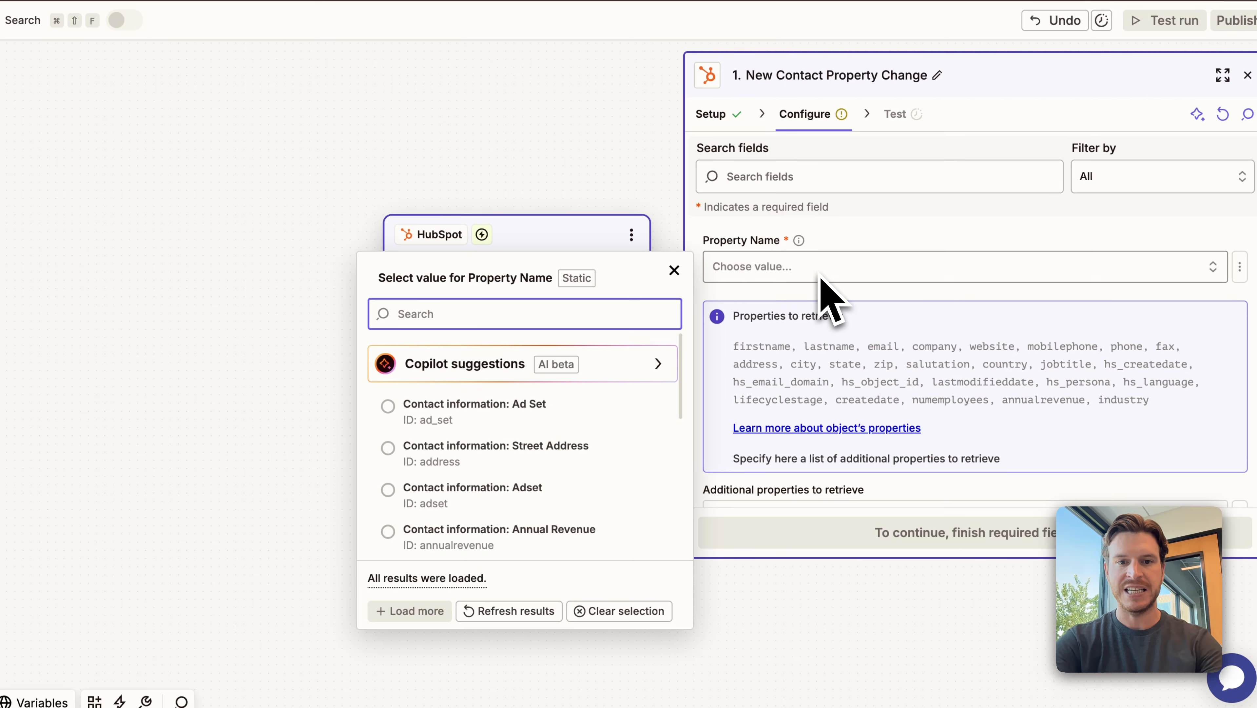
text(lead)
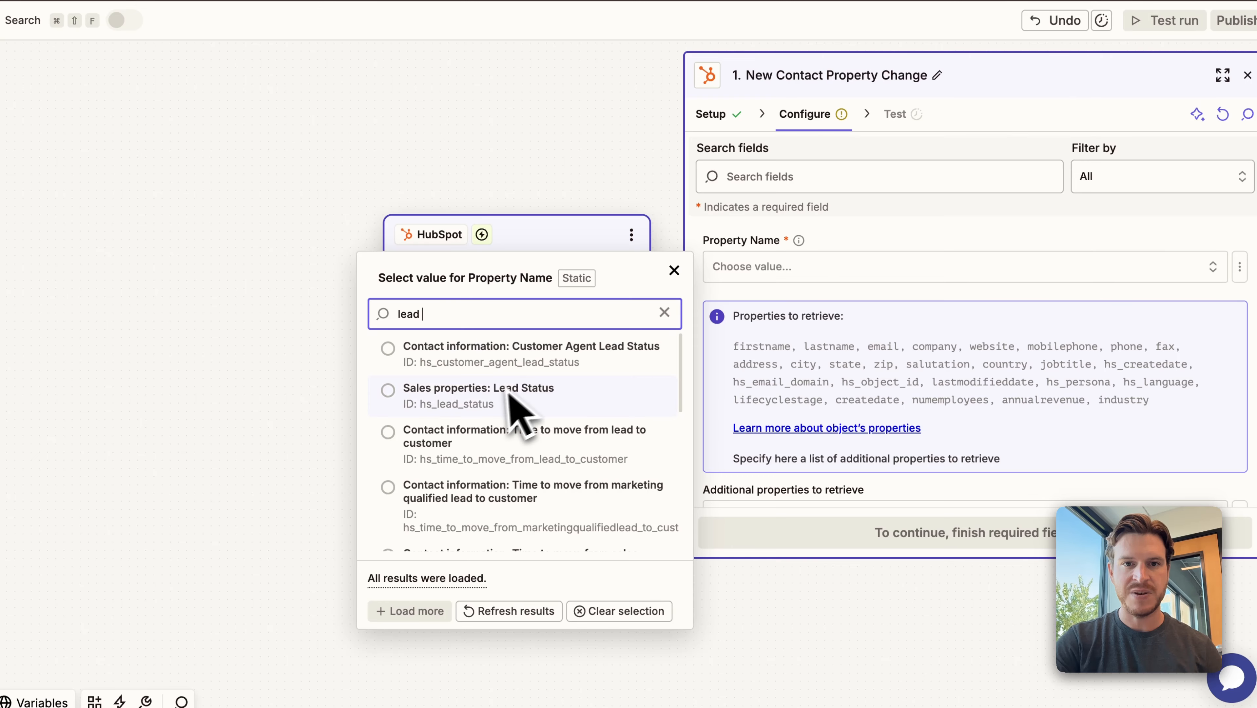
click(485, 401)
Add "Sales properties: Lead Status" as an additional property to retrieve and proceed to the trigger test.
scroll(887, 263, down, 2)
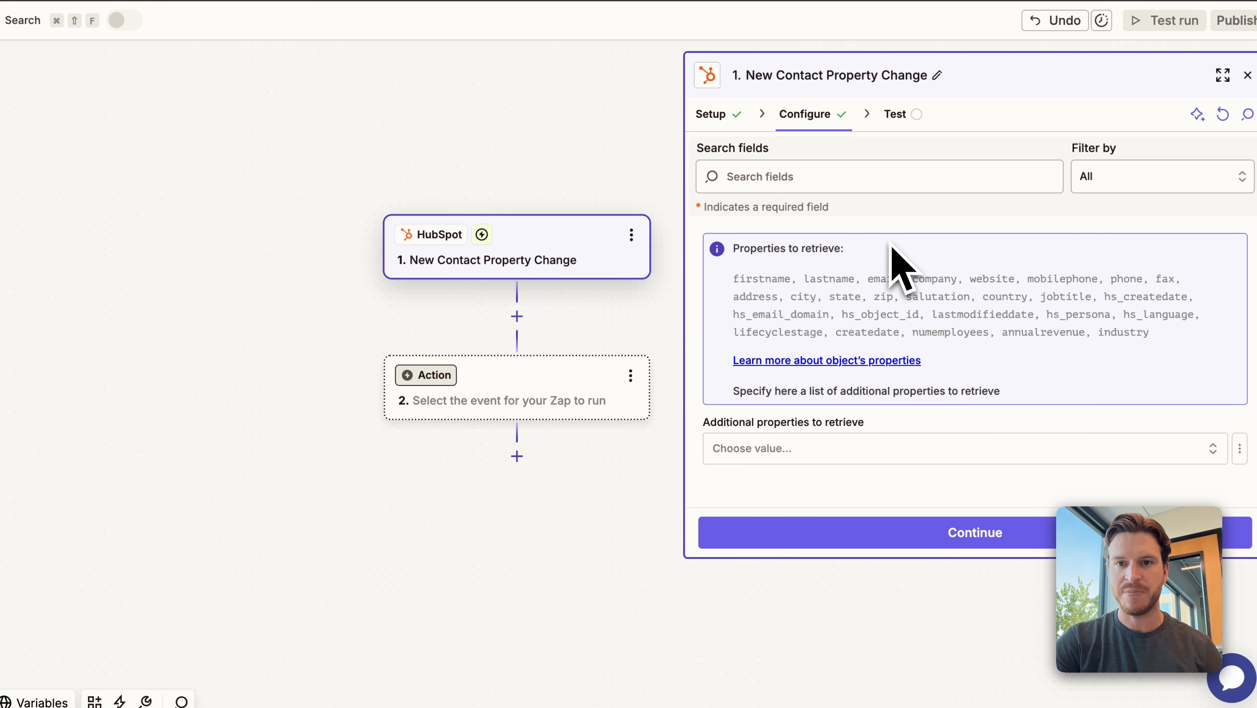
click(808, 455)
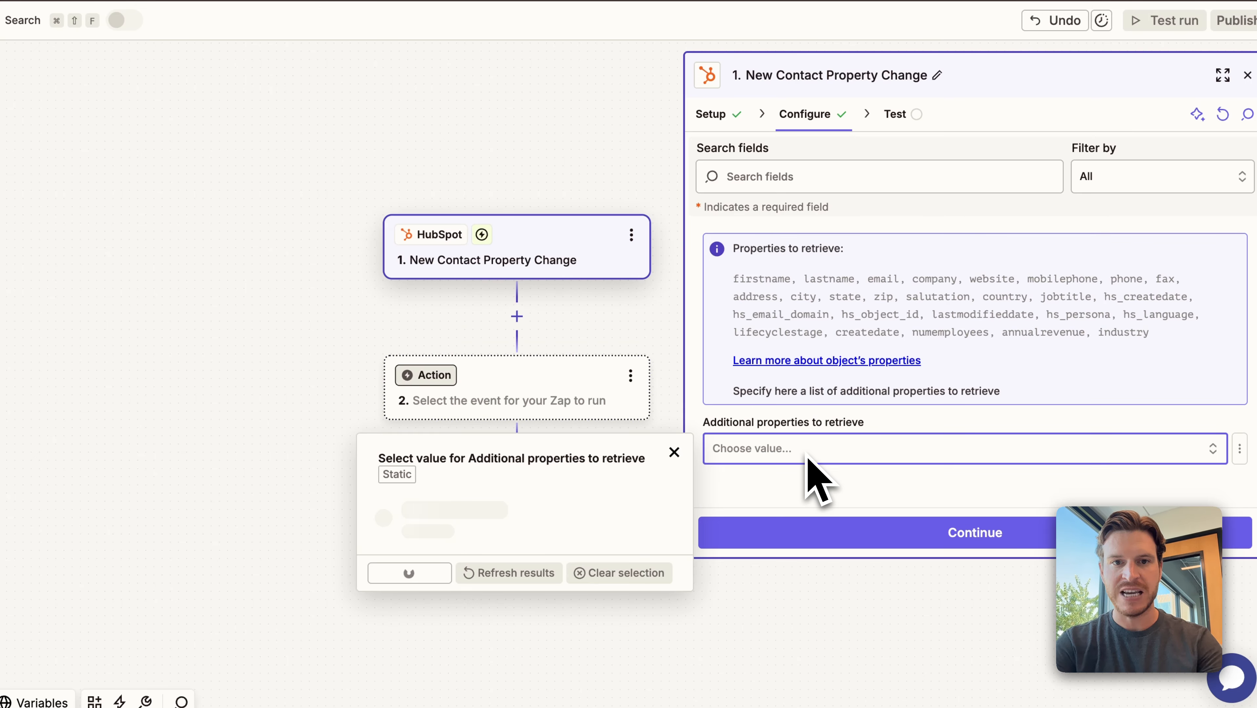
text(lead s)
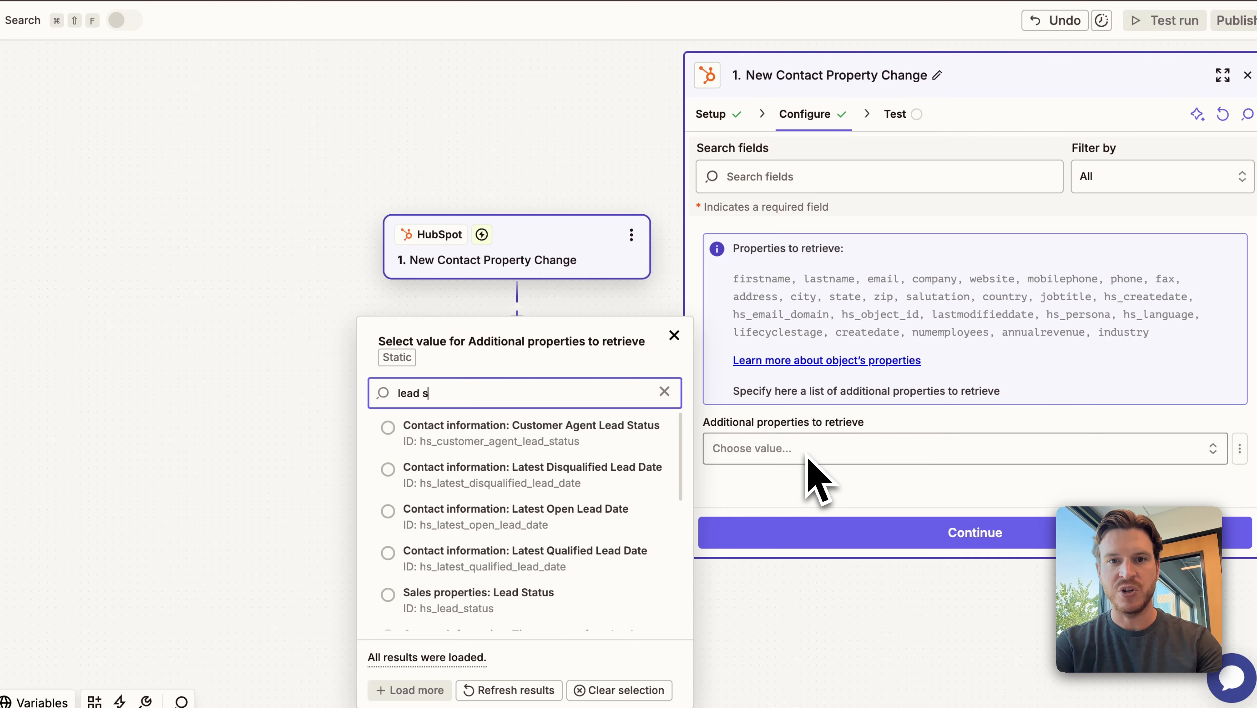
text(tatu)
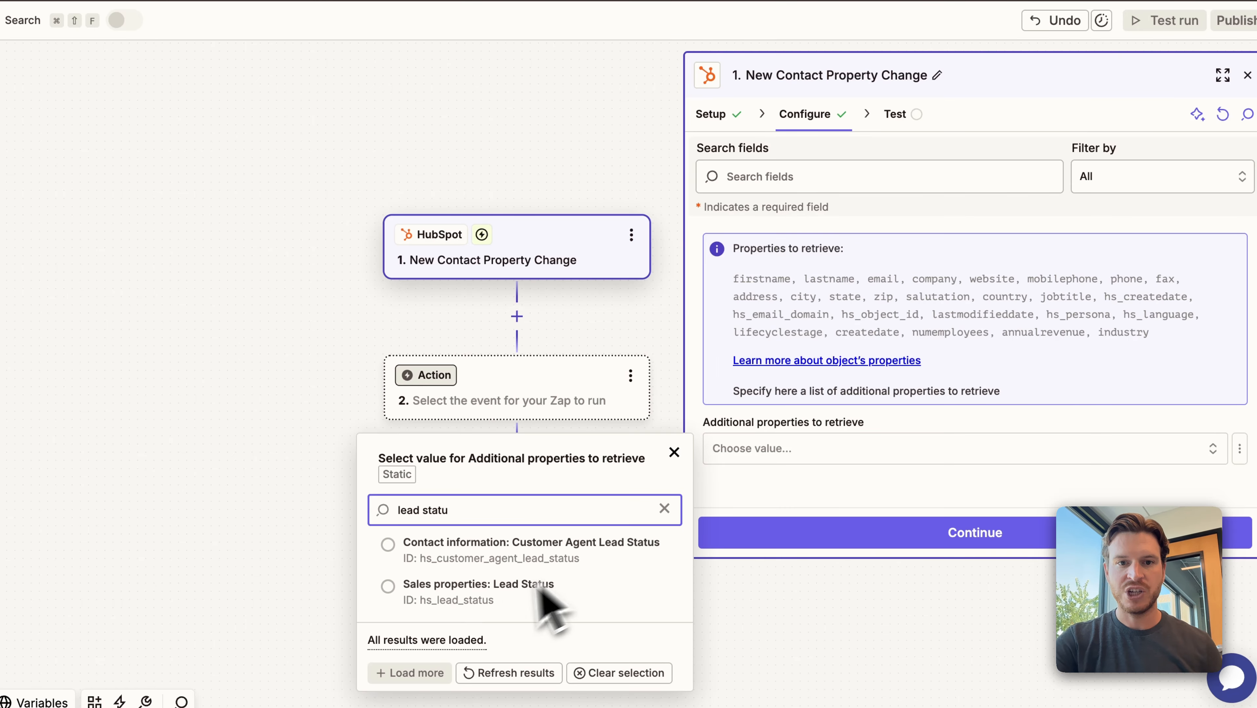
click(546, 605)
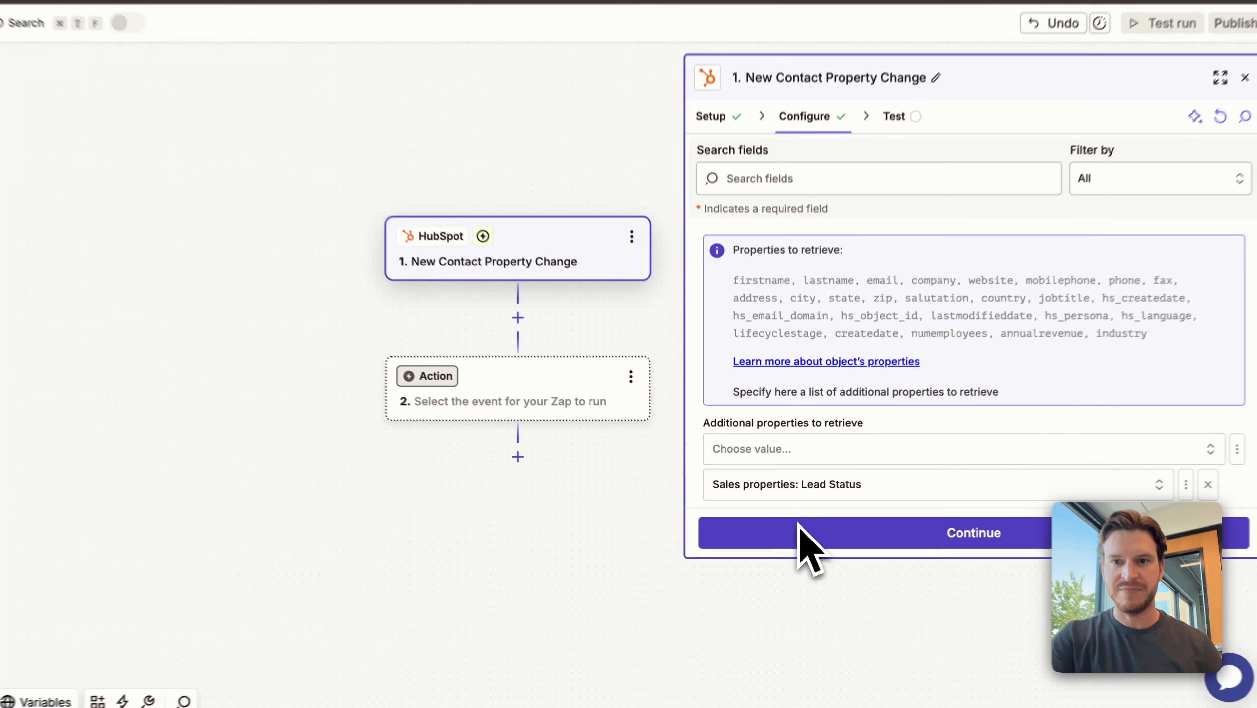
click(799, 526)
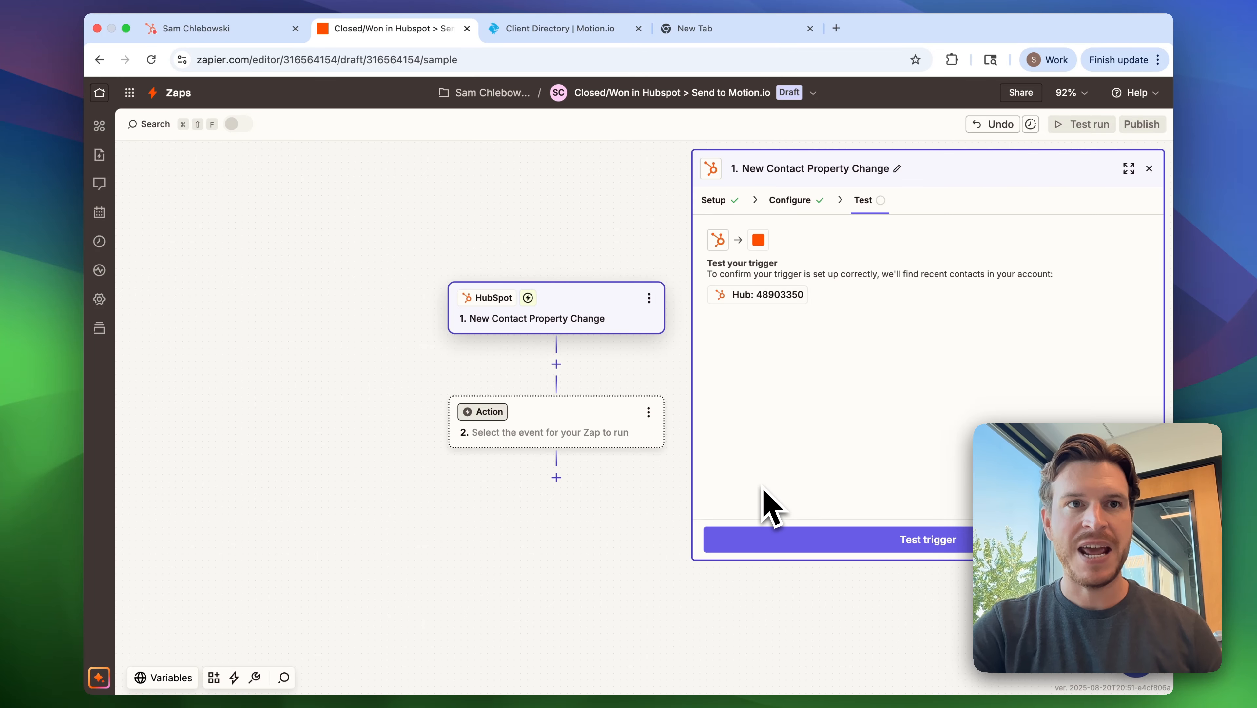
Switch to the sample contact's record in HubSpot and set its lead status to Customer.
click(206, 31)
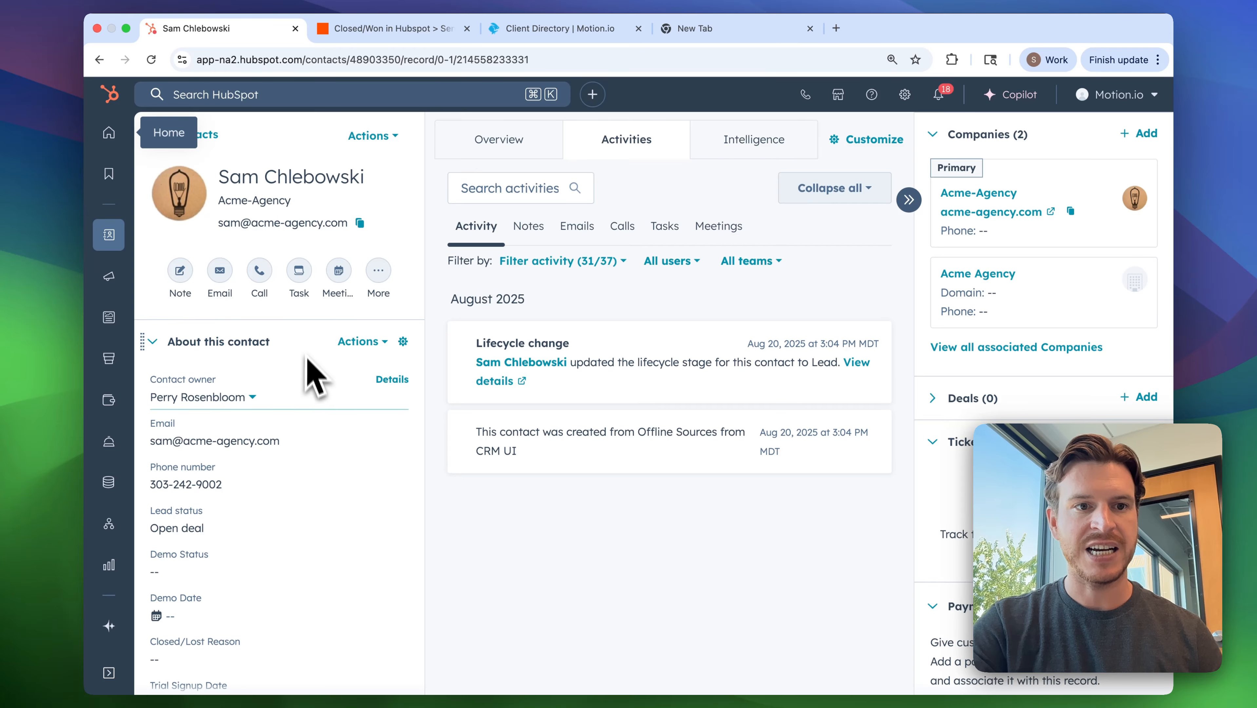
scroll(312, 377, down, 3)
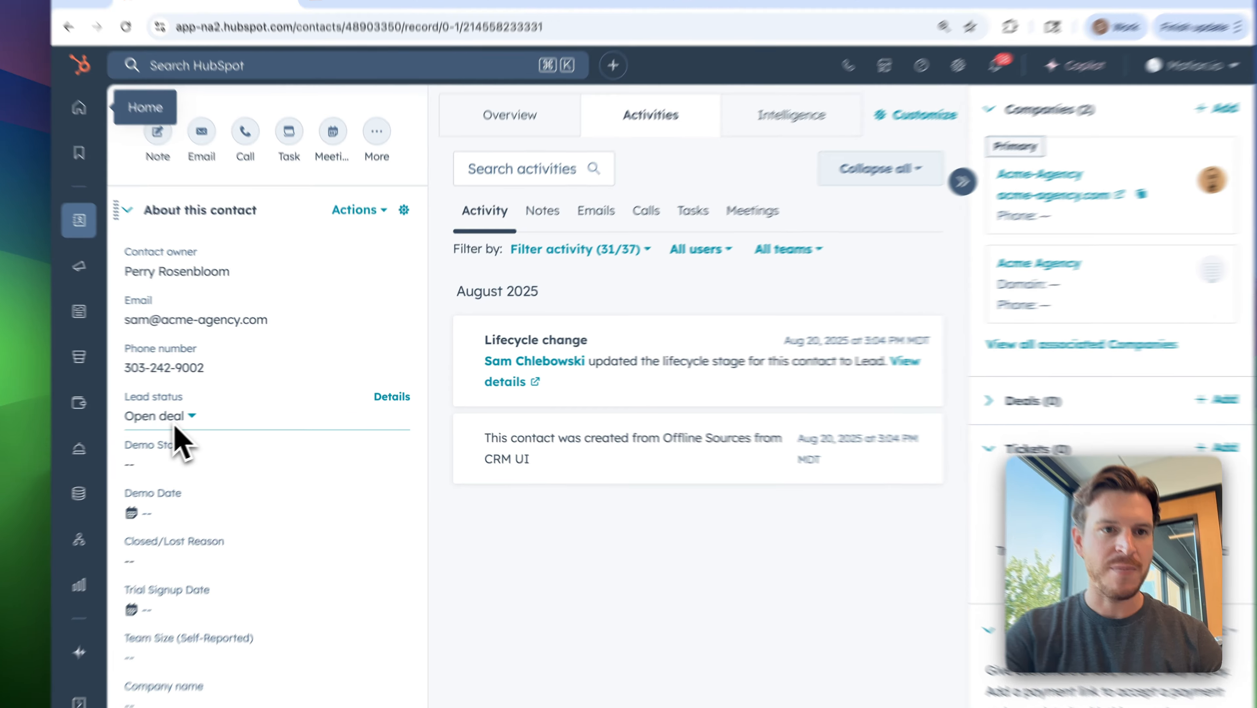
click(189, 414)
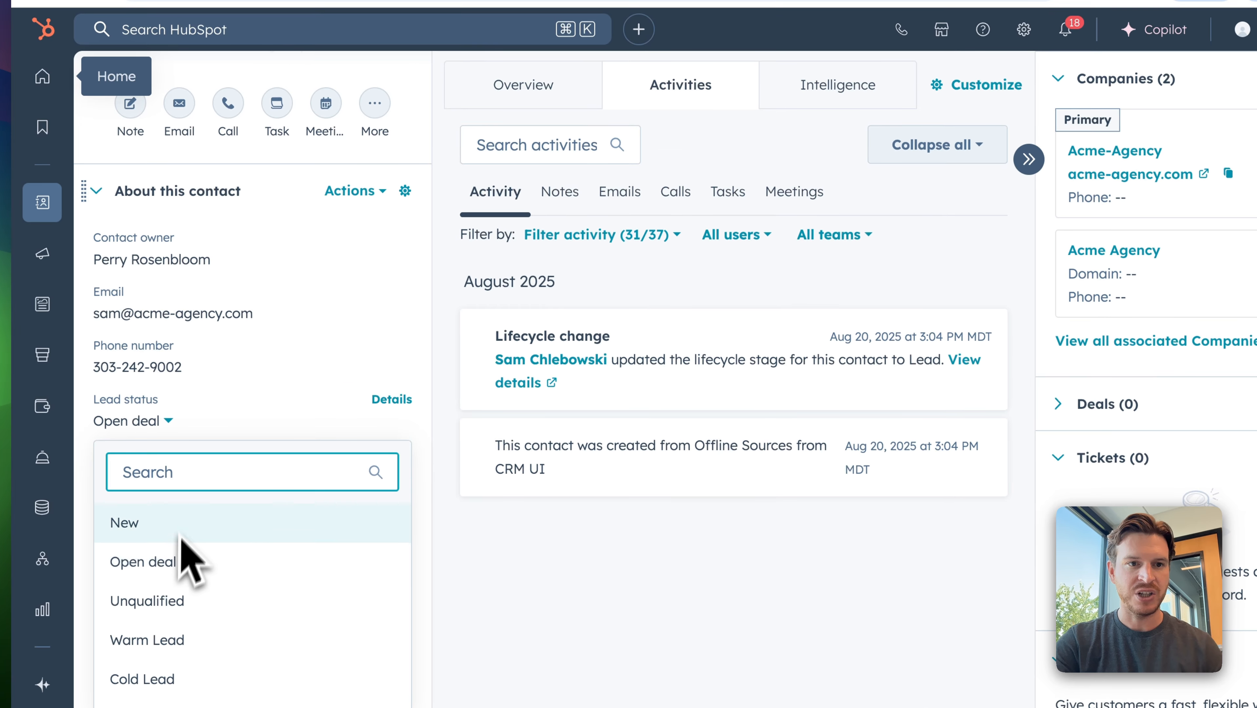
text(custom)
click(212, 530)
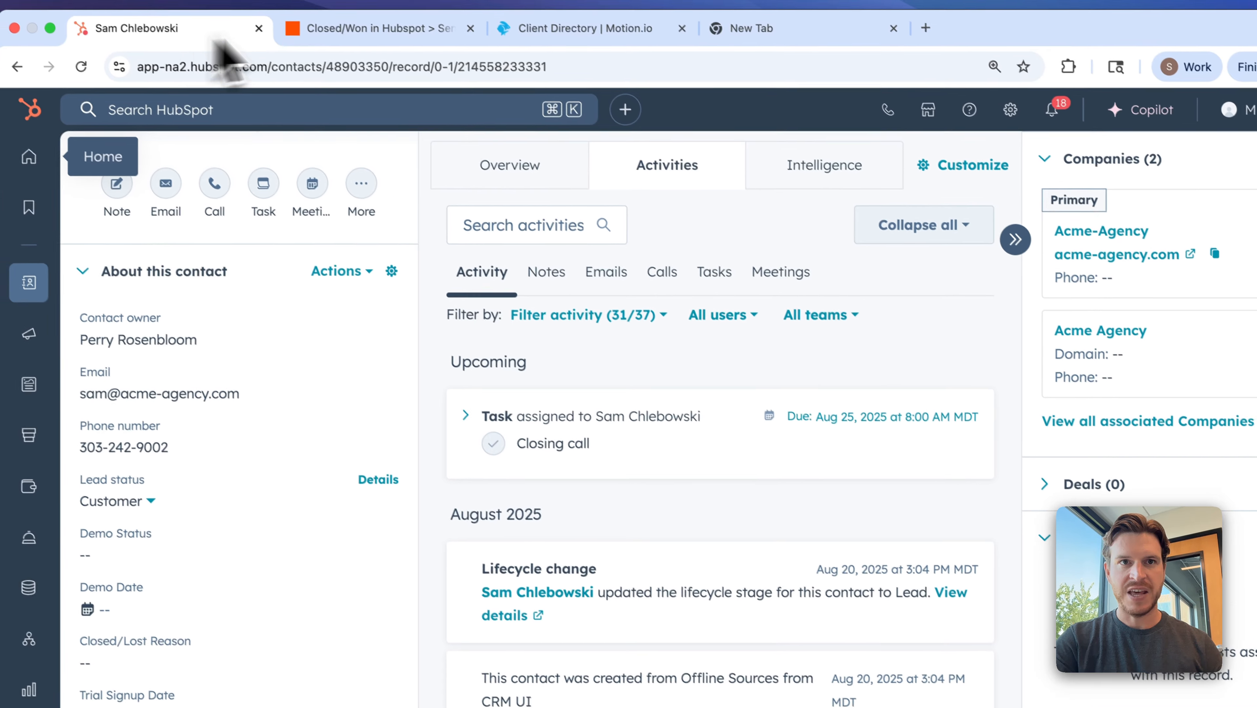
Switch back to the Zap in Zapier, test the HubSpot trigger and check the Contact F record's data.
click(369, 32)
click(869, 637)
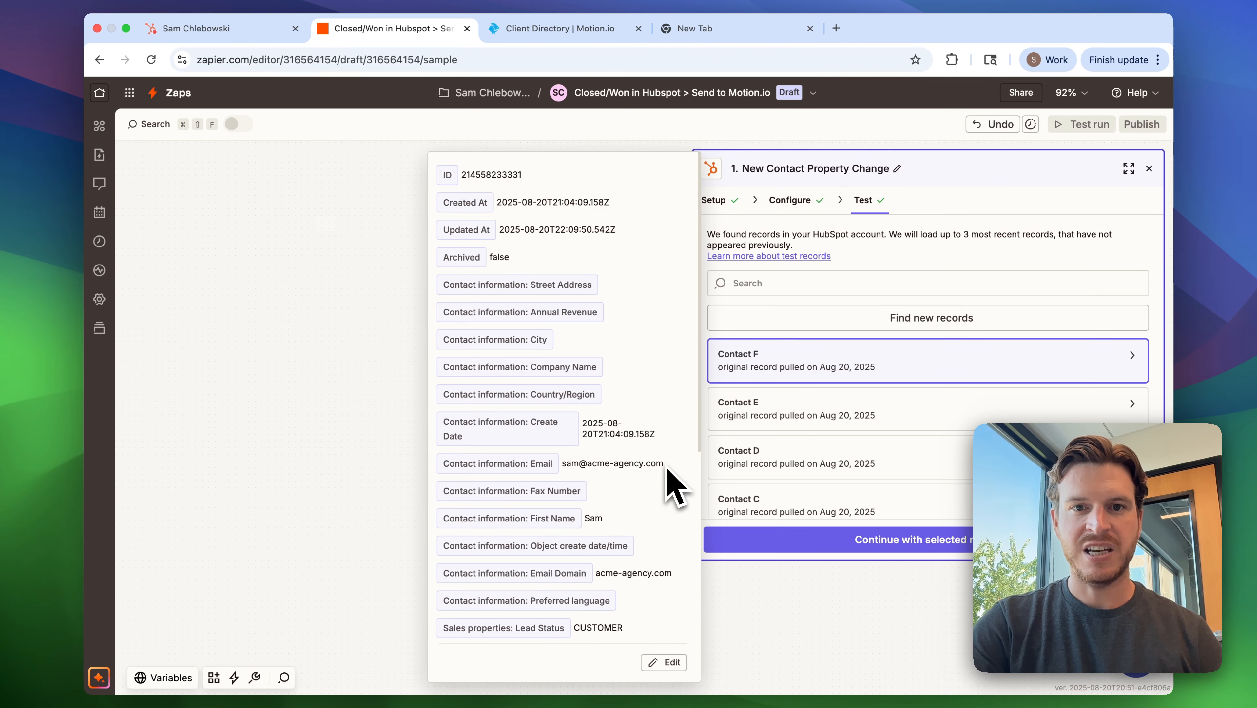
drag(667, 469, 569, 470)
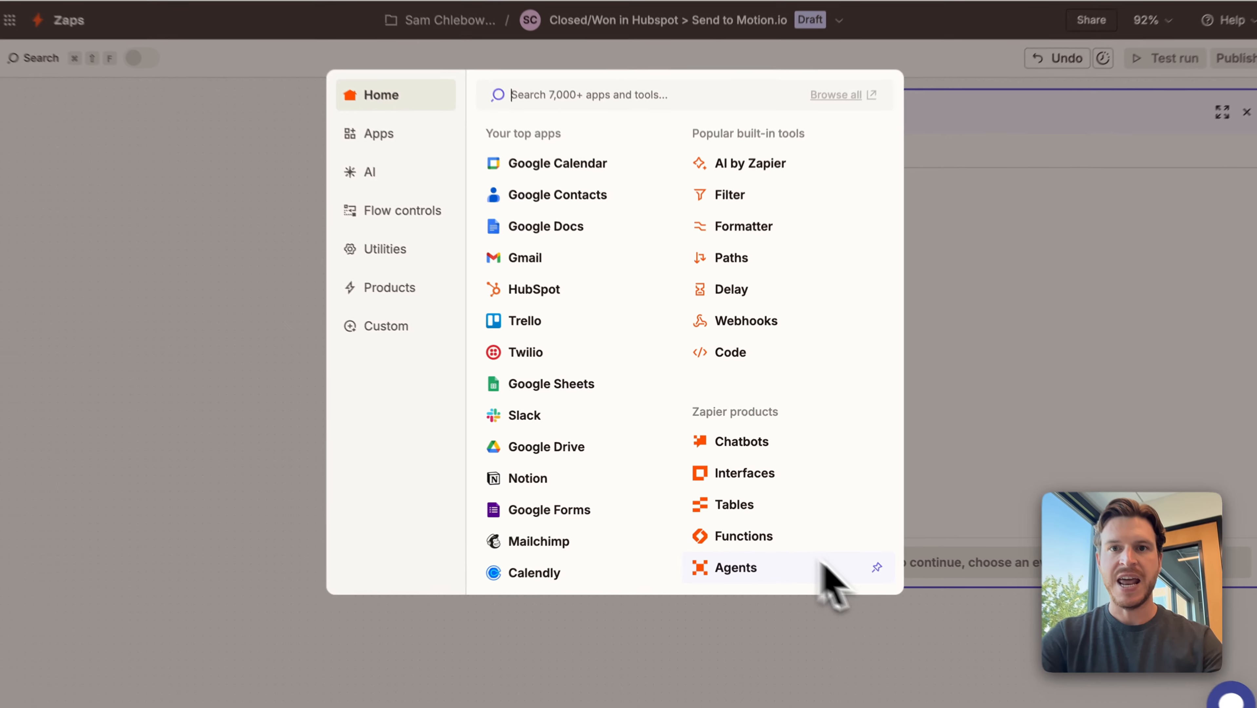
Add a Filter by Zapier step and set its rule field to "Sales properties: Lead Status".
click(721, 198)
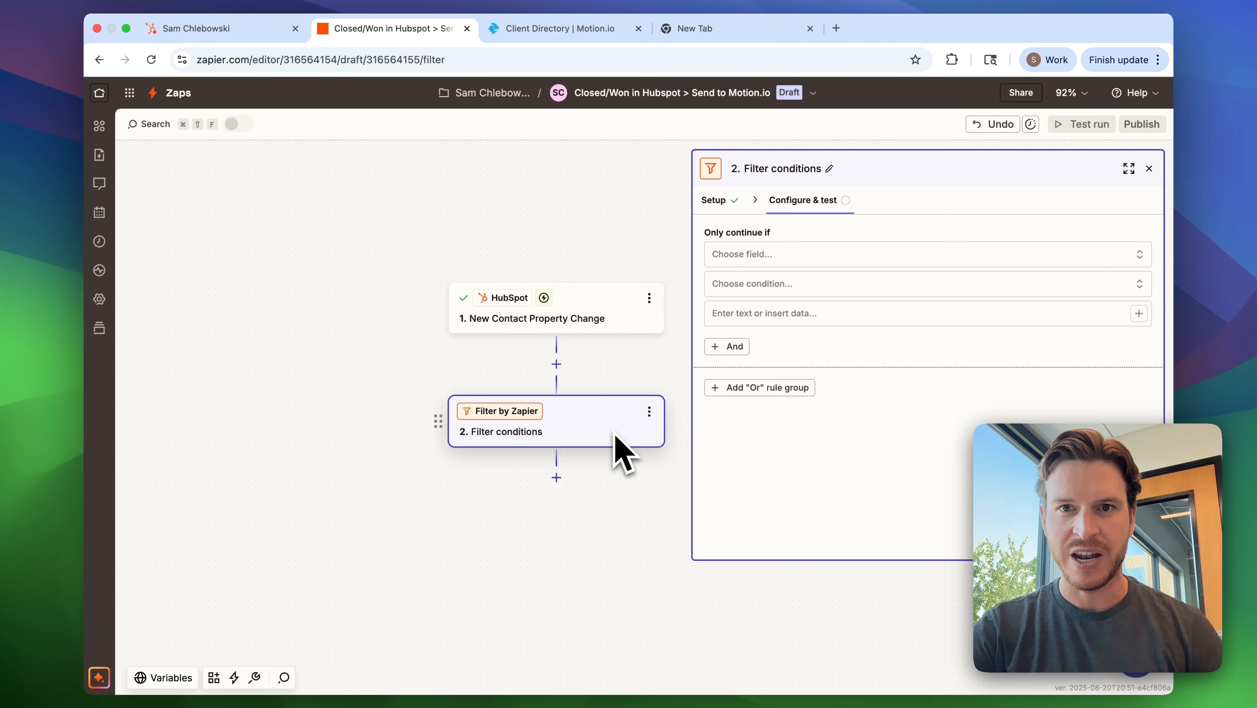
click(760, 255)
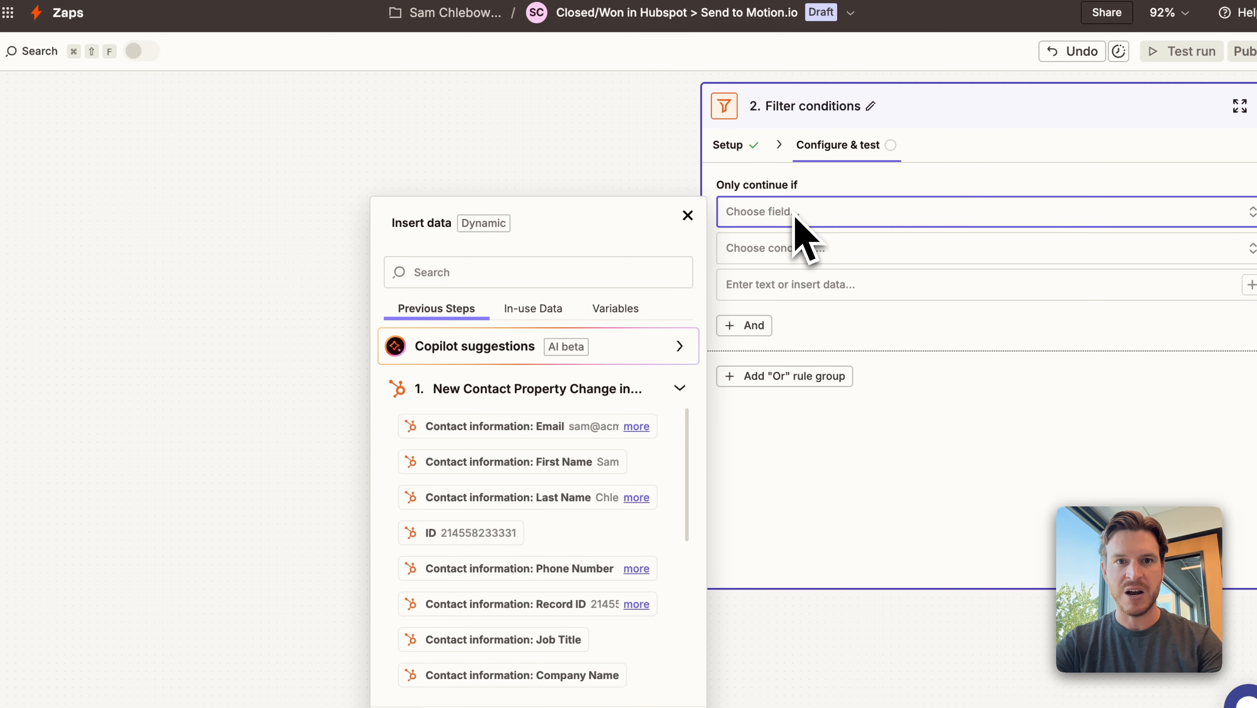
click(526, 279)
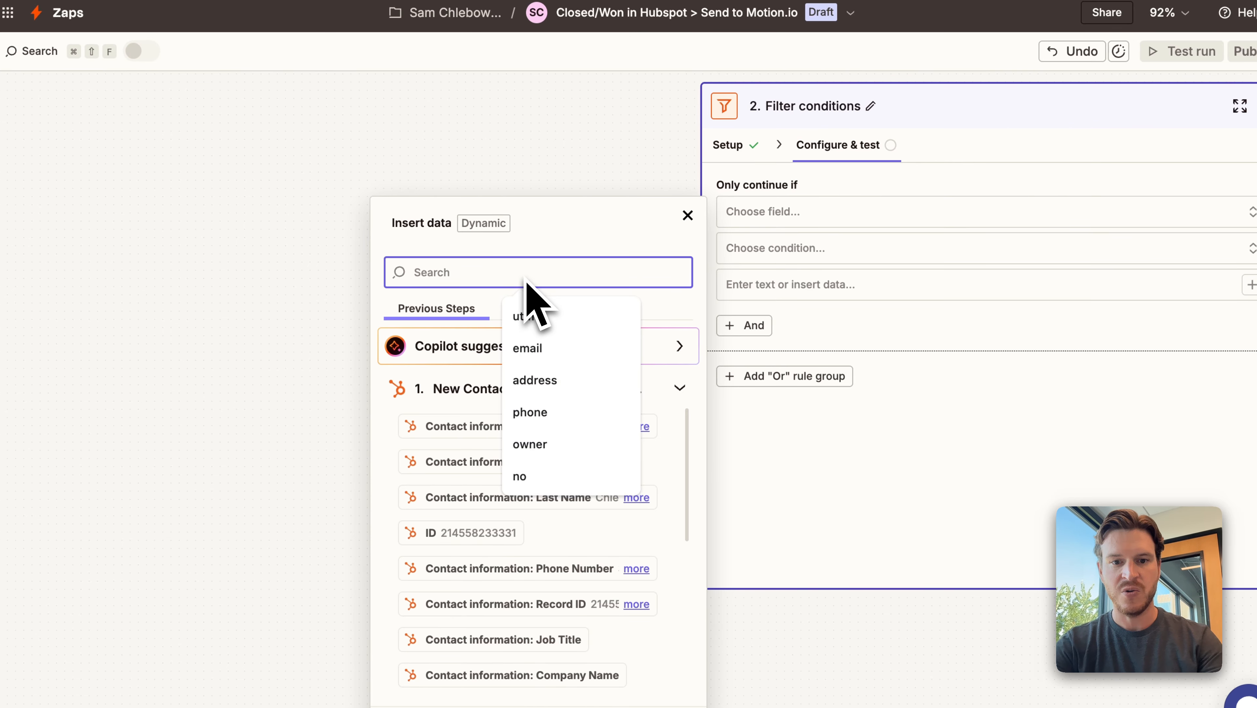
text(lead)
click(461, 417)
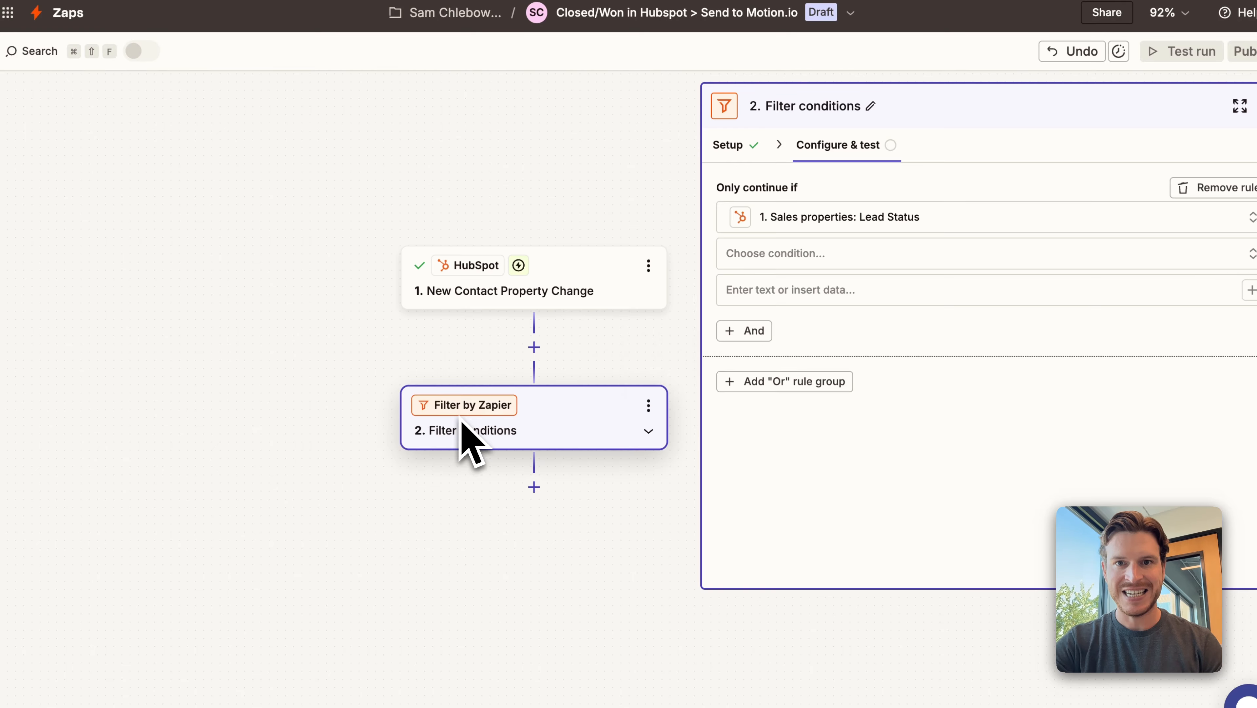
Set the filter condition to "(Text) Exactly matches" with the value CUSTOMER and test the filter.
click(818, 261)
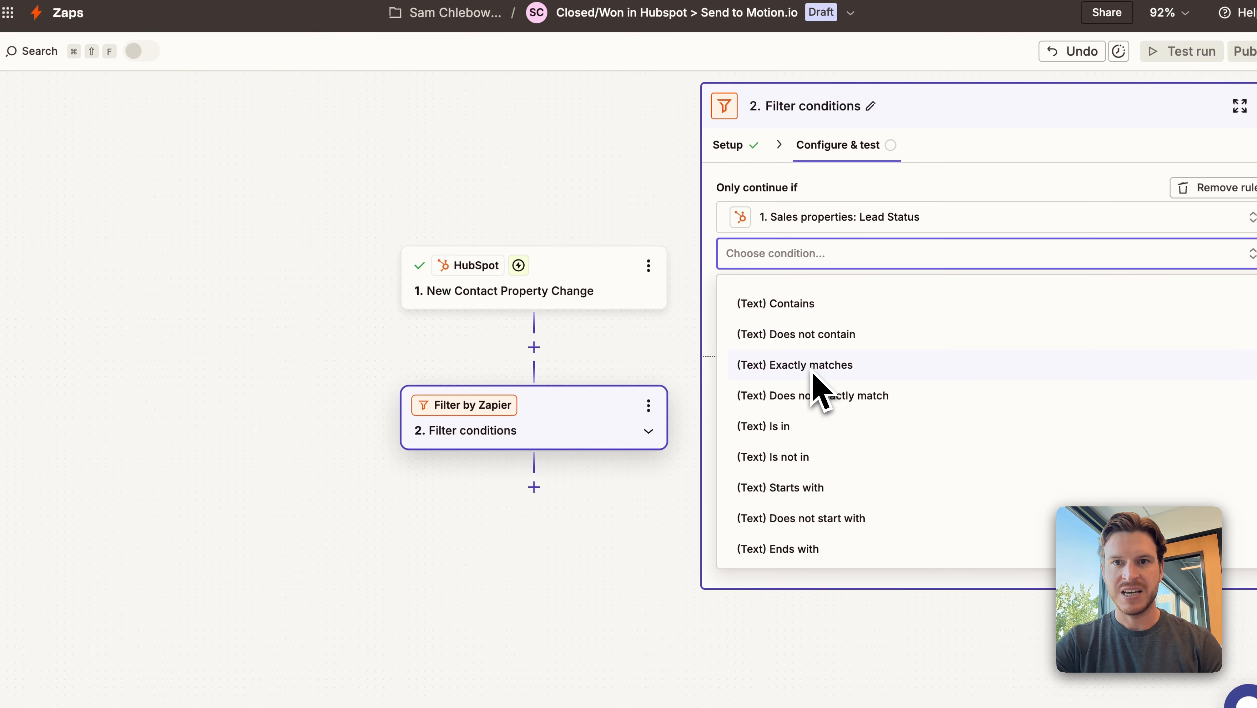
click(812, 373)
click(815, 292)
text(CUSTOMER)
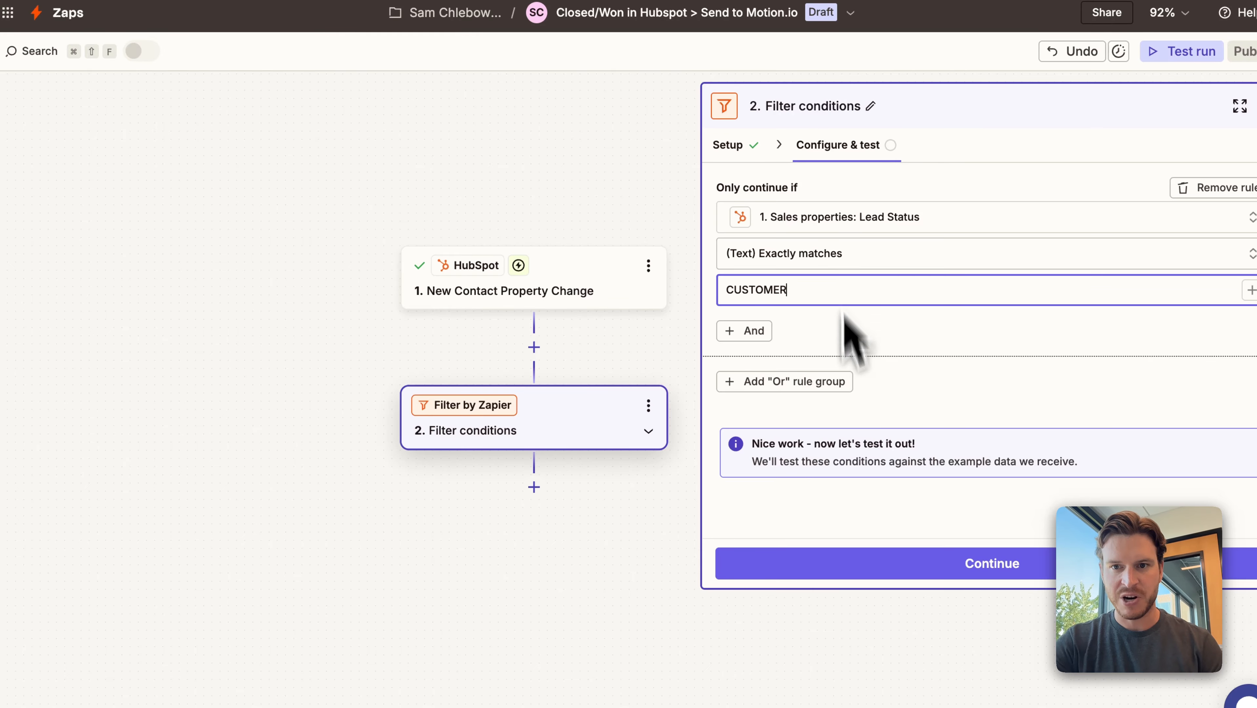
click(871, 565)
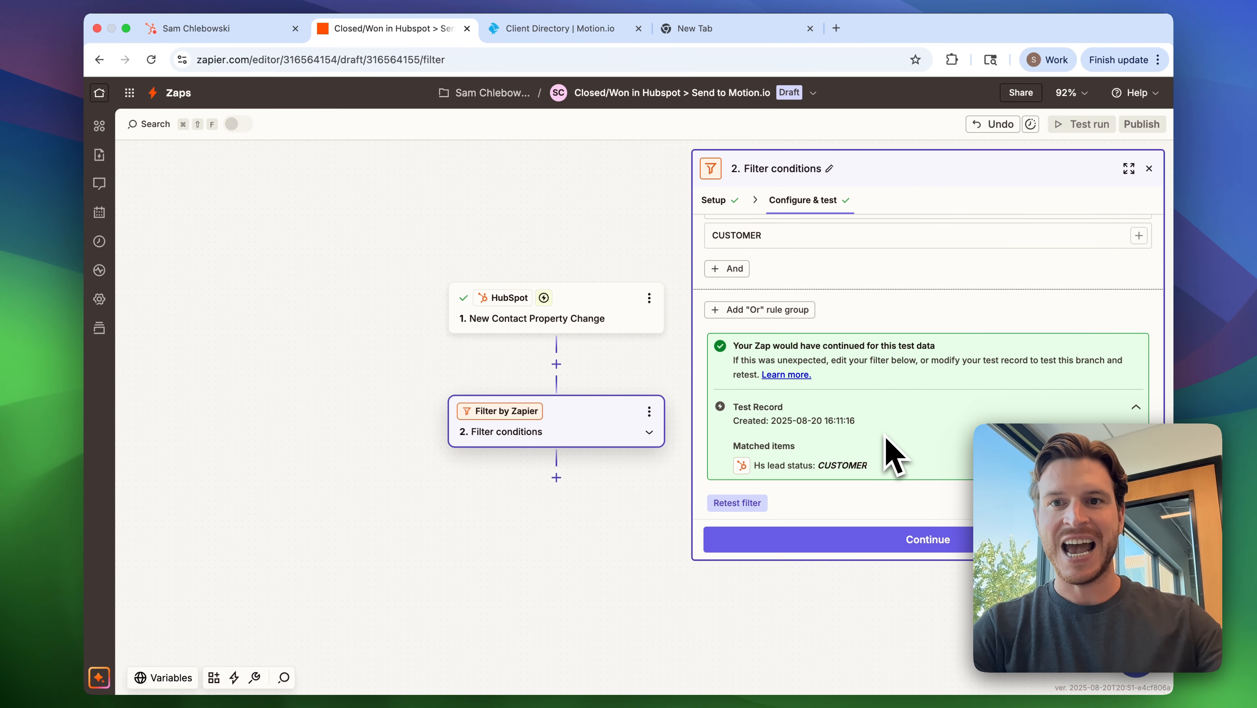
Add a Motion.io action after the filter with Create Project as its event.
click(869, 545)
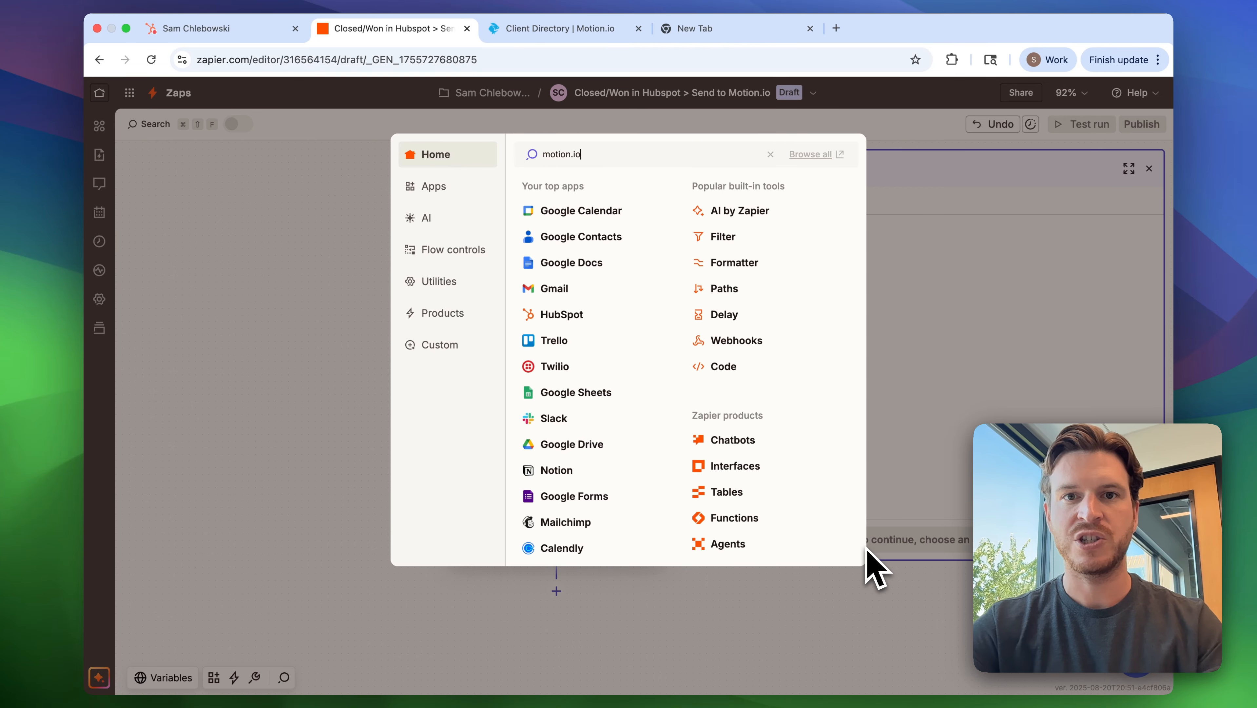
click(837, 191)
click(825, 318)
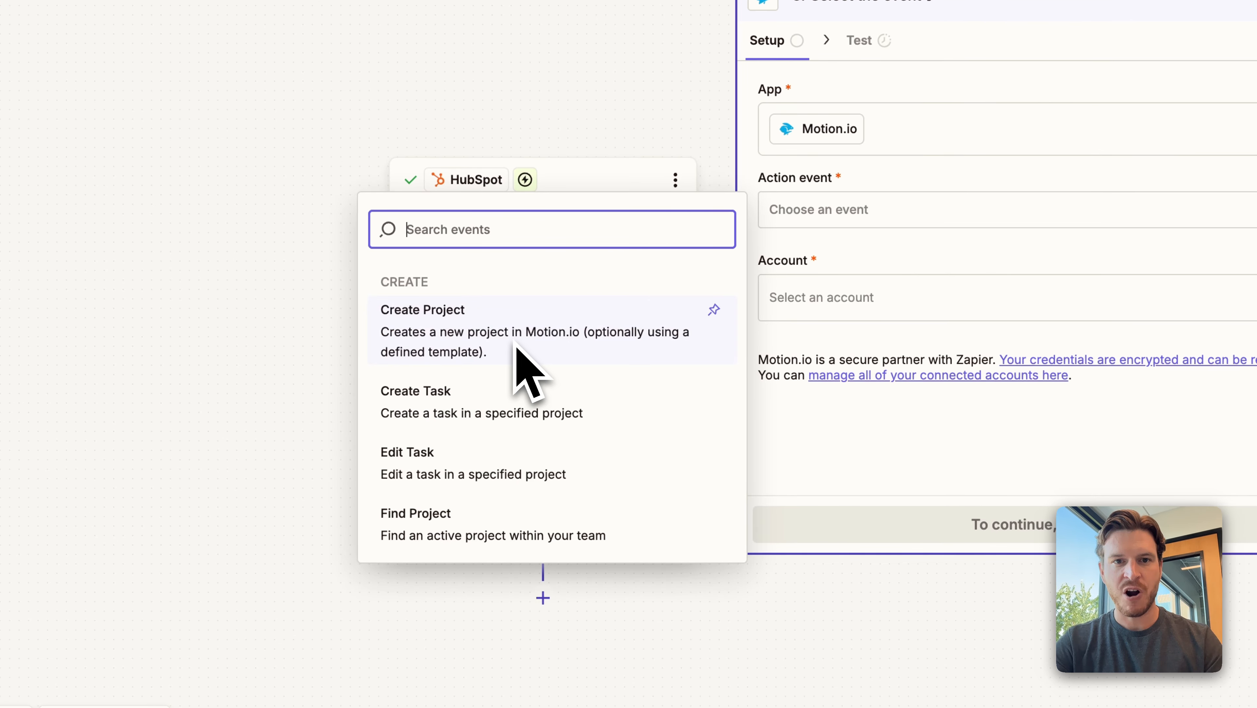
click(516, 347)
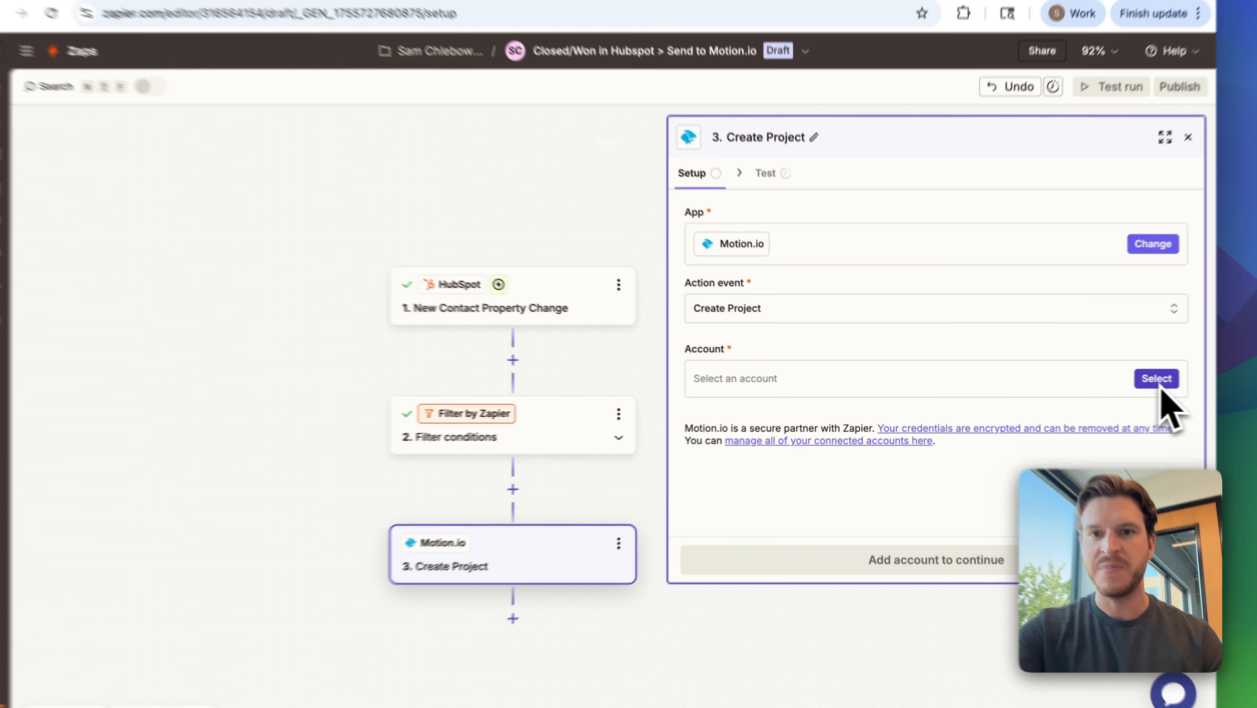
Select the "Motion.io Gusto Growth" account for the Create Project action.
click(1122, 380)
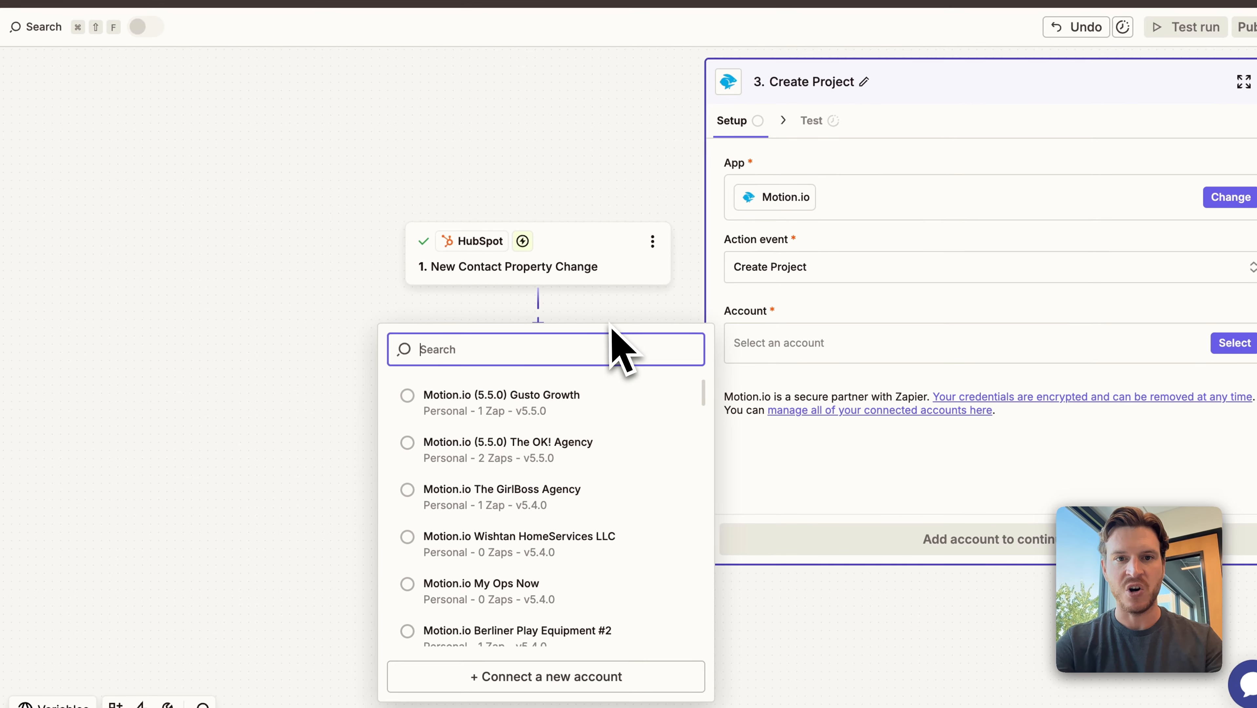
text(gusto)
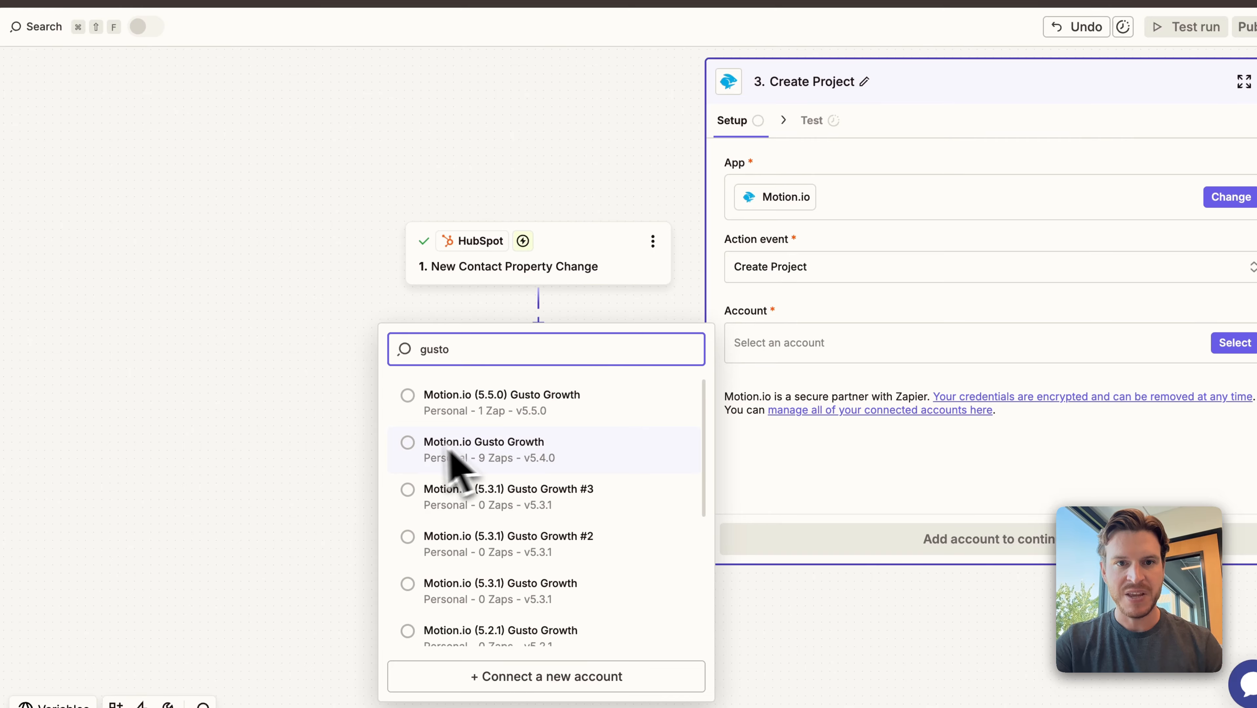
click(413, 449)
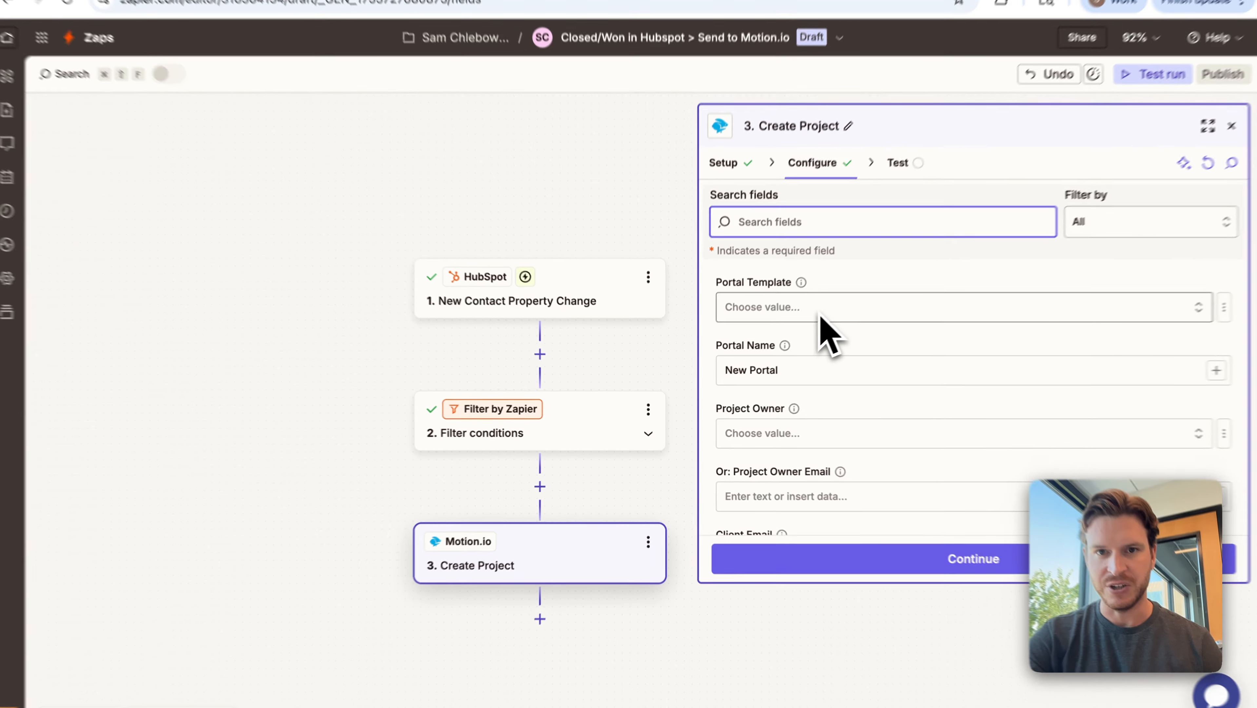
Choose the Marketing Agency Template as the portal template for the Create Project action.
click(796, 331)
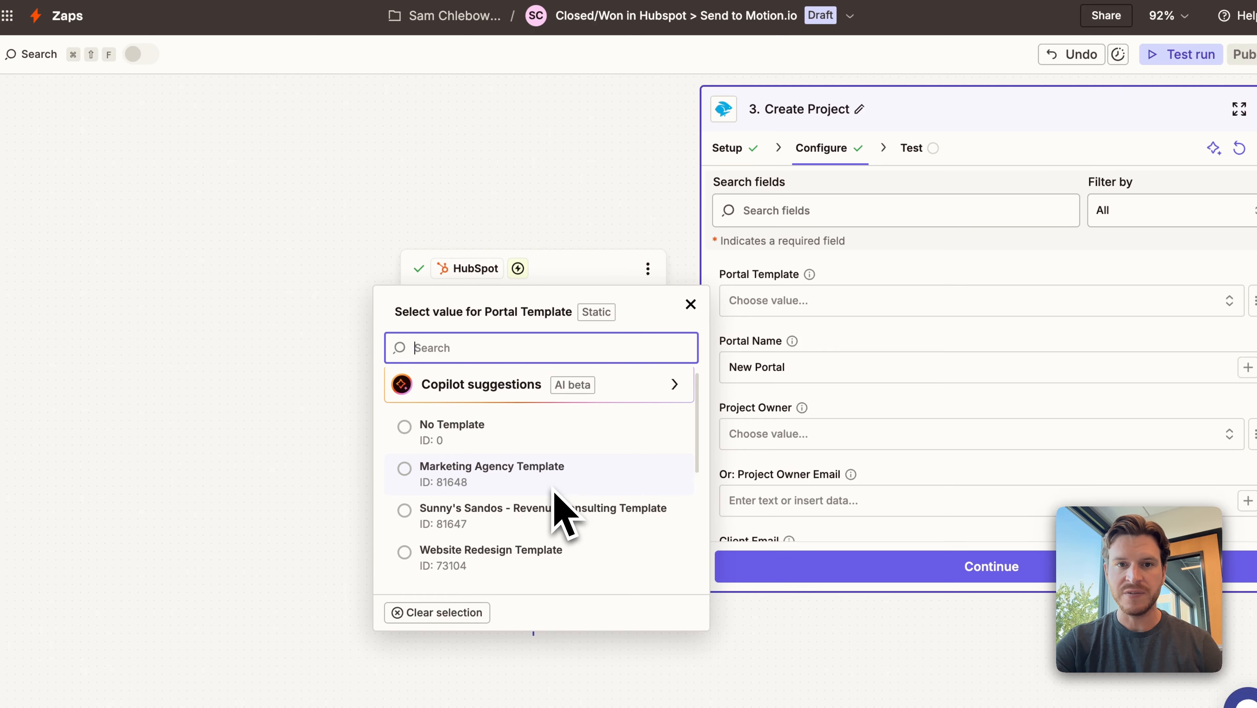
scroll(554, 492, down, 12)
scroll(554, 492, down, 3)
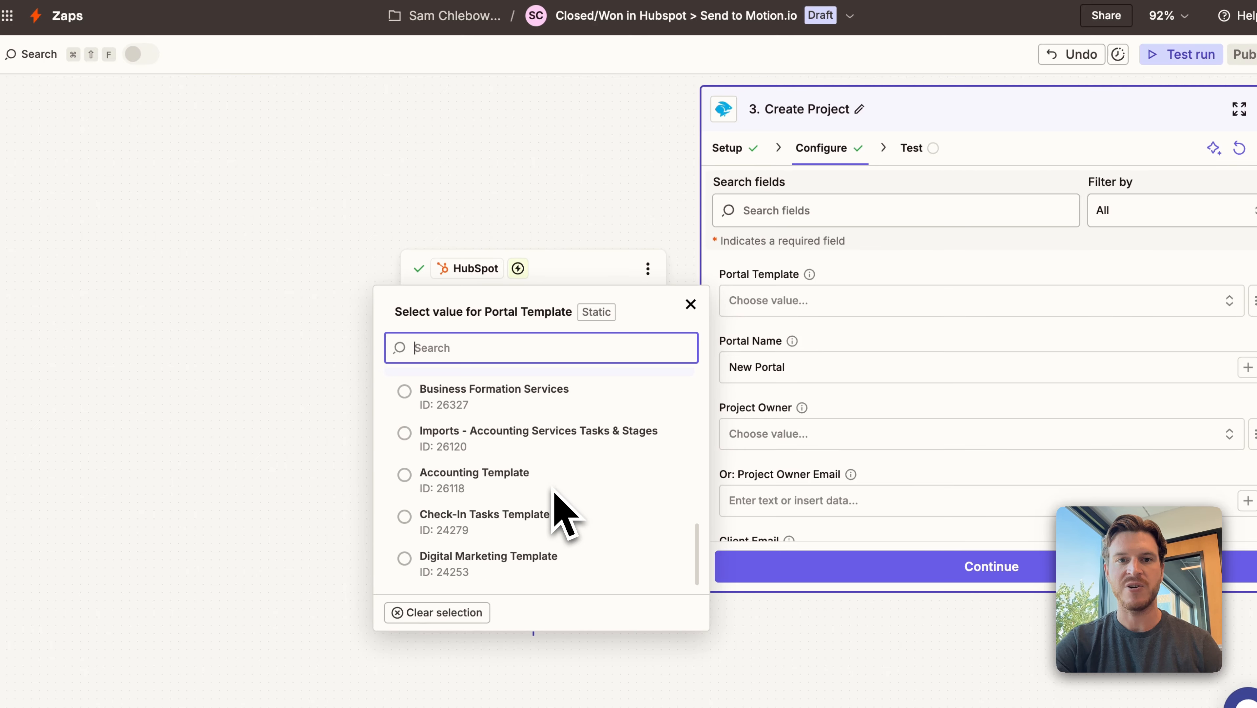
scroll(554, 492, up, 15)
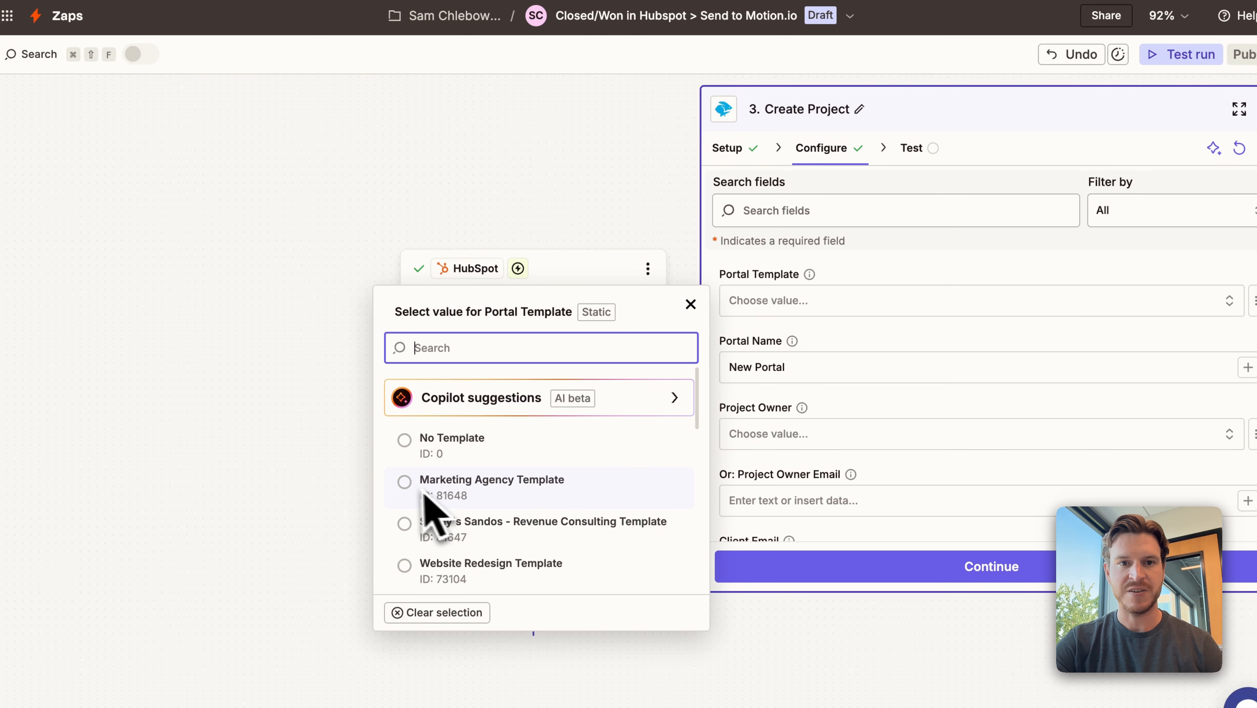
click(429, 496)
Replace the default portal name with the HubSpot contact's First Name and Last Name fields.
click(837, 379)
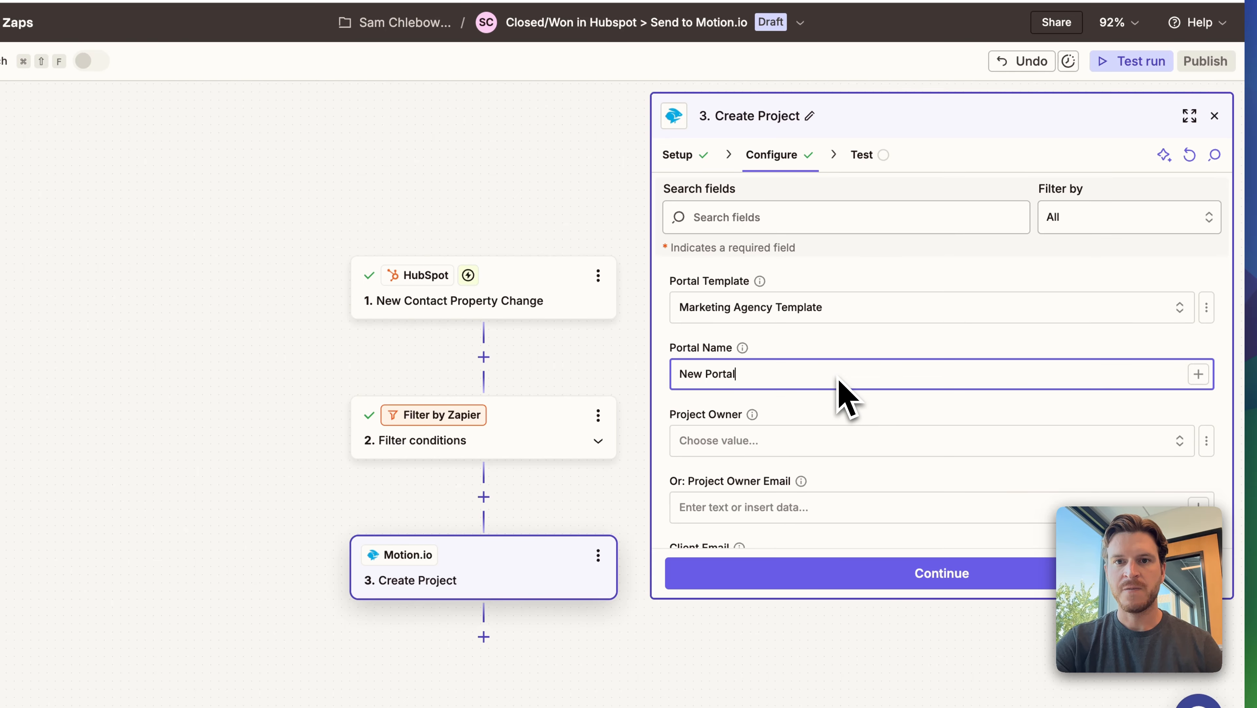
key(super+a)
key(BackSpace)
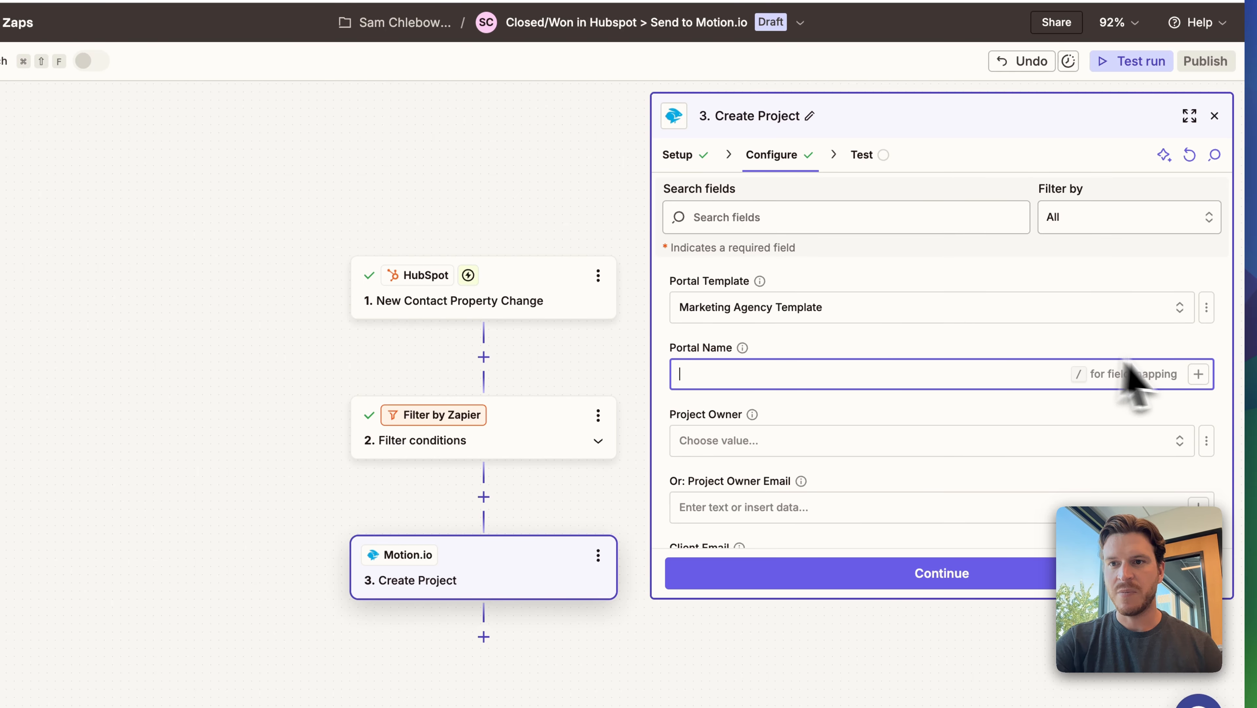
click(1199, 377)
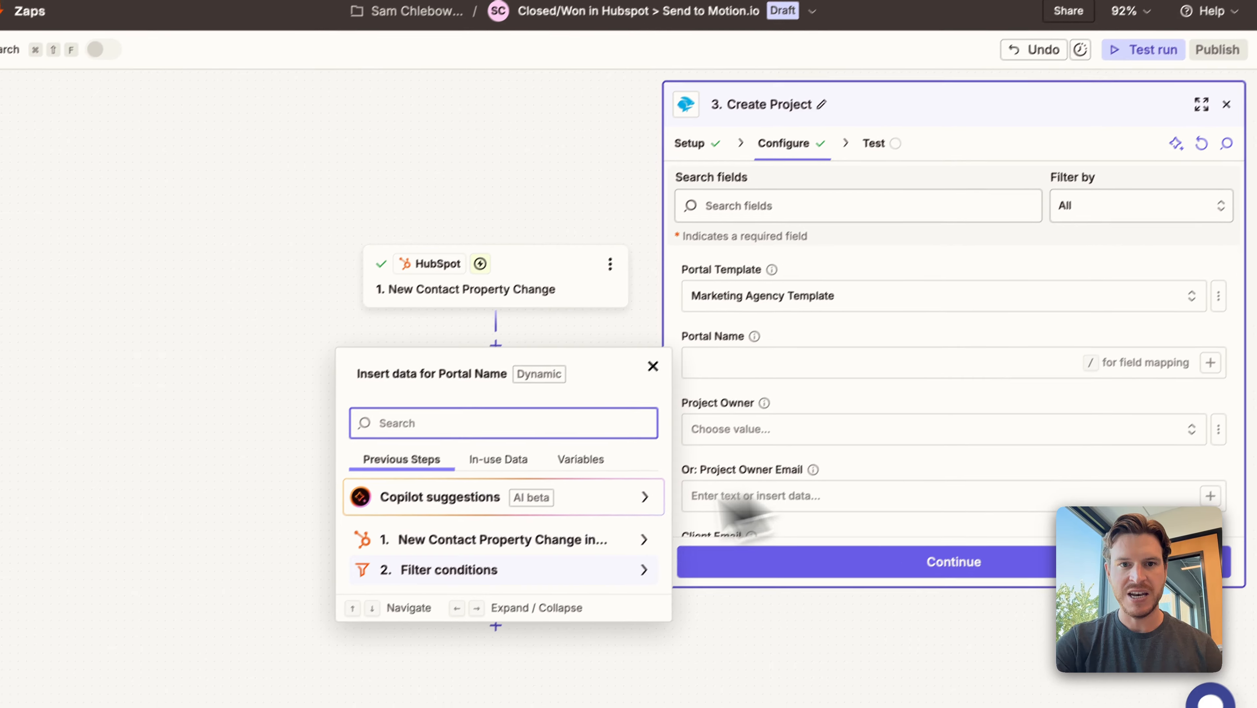
click(475, 446)
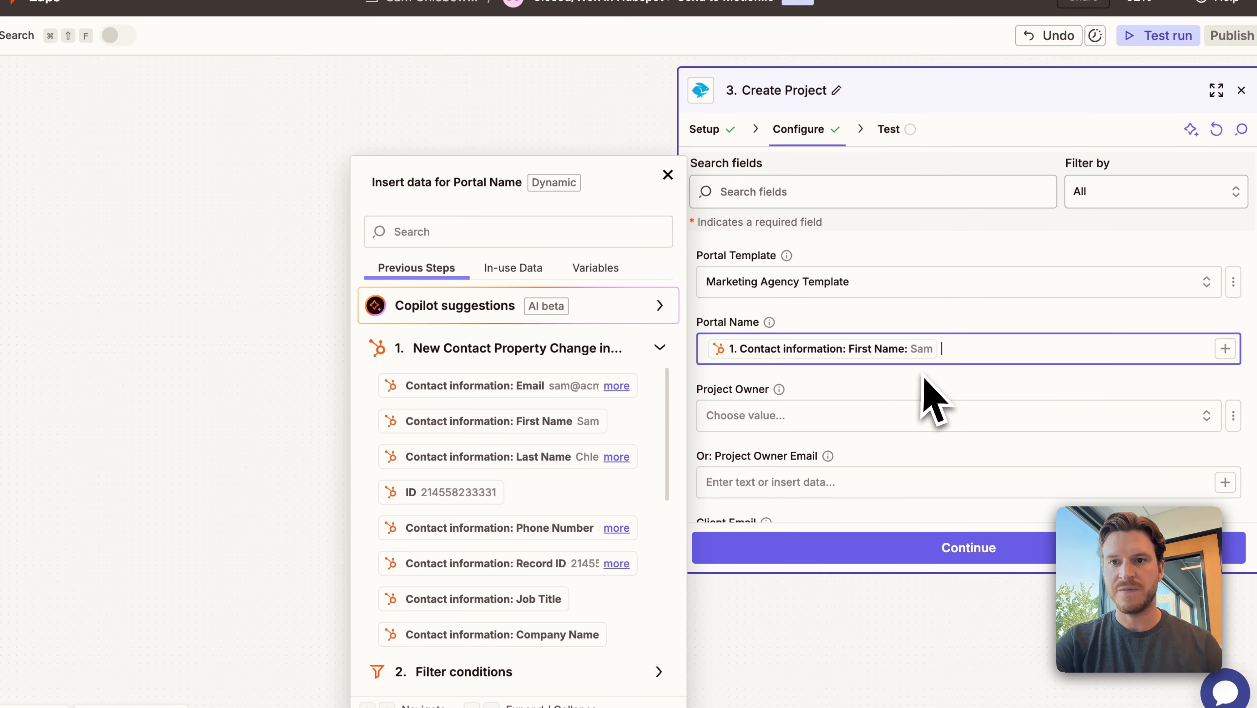
click(545, 457)
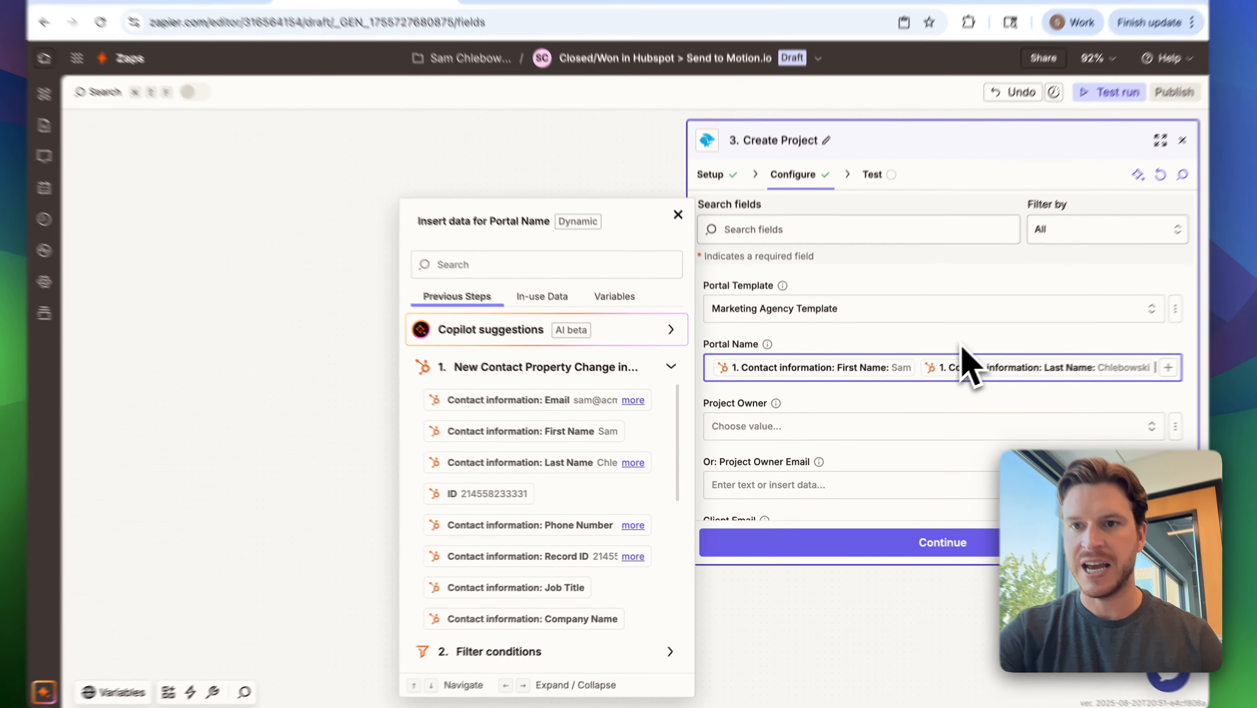
click(961, 345)
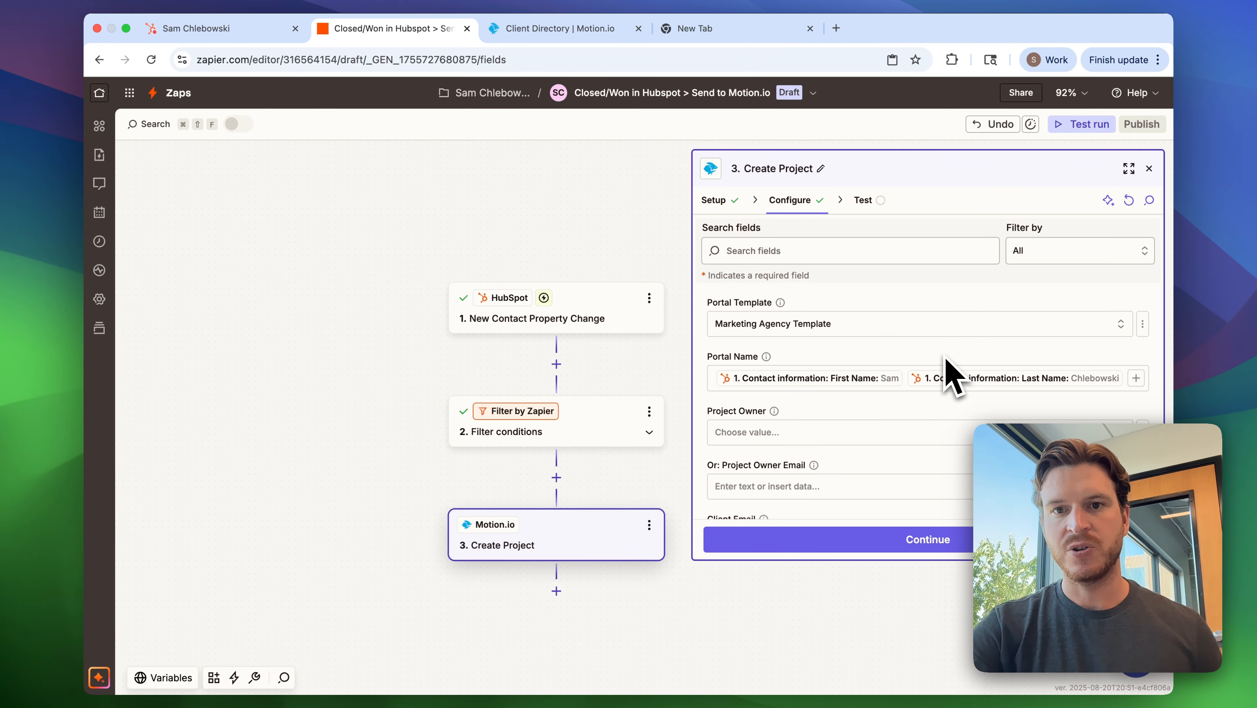
Map the Client Email field to the Email from the HubSpot contact information.
scroll(944, 357, down, 3)
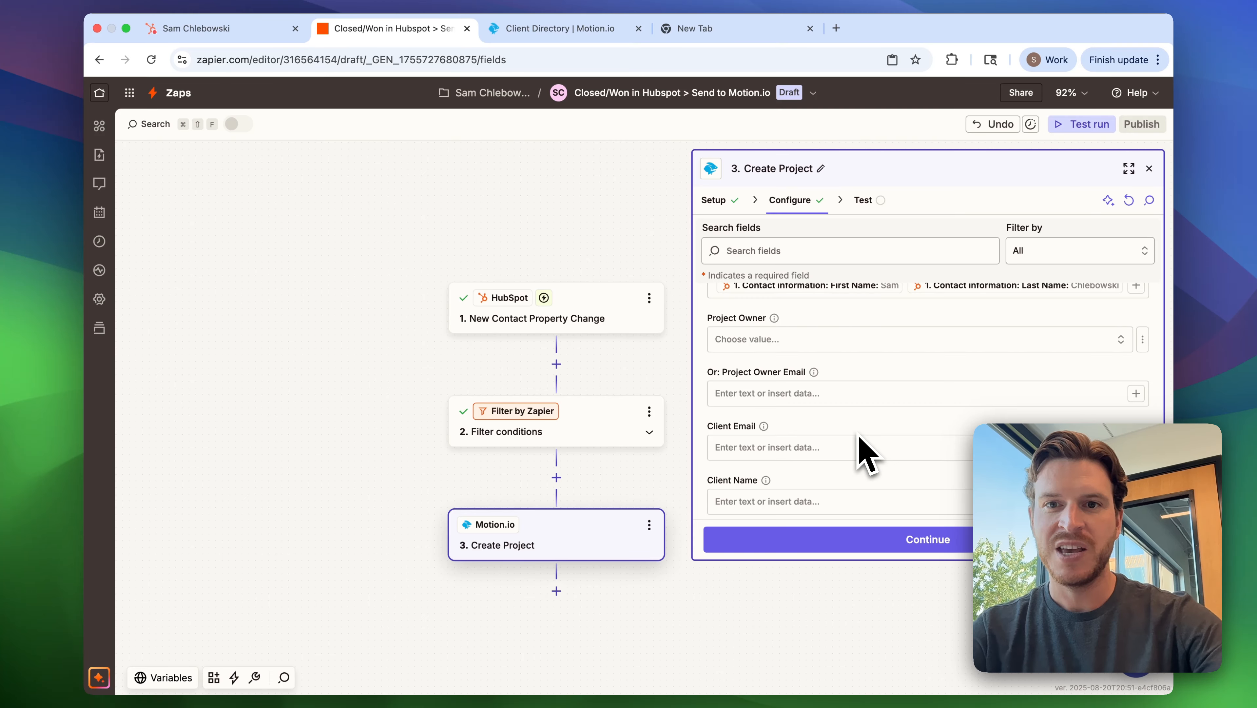
scroll(859, 437, down, 3)
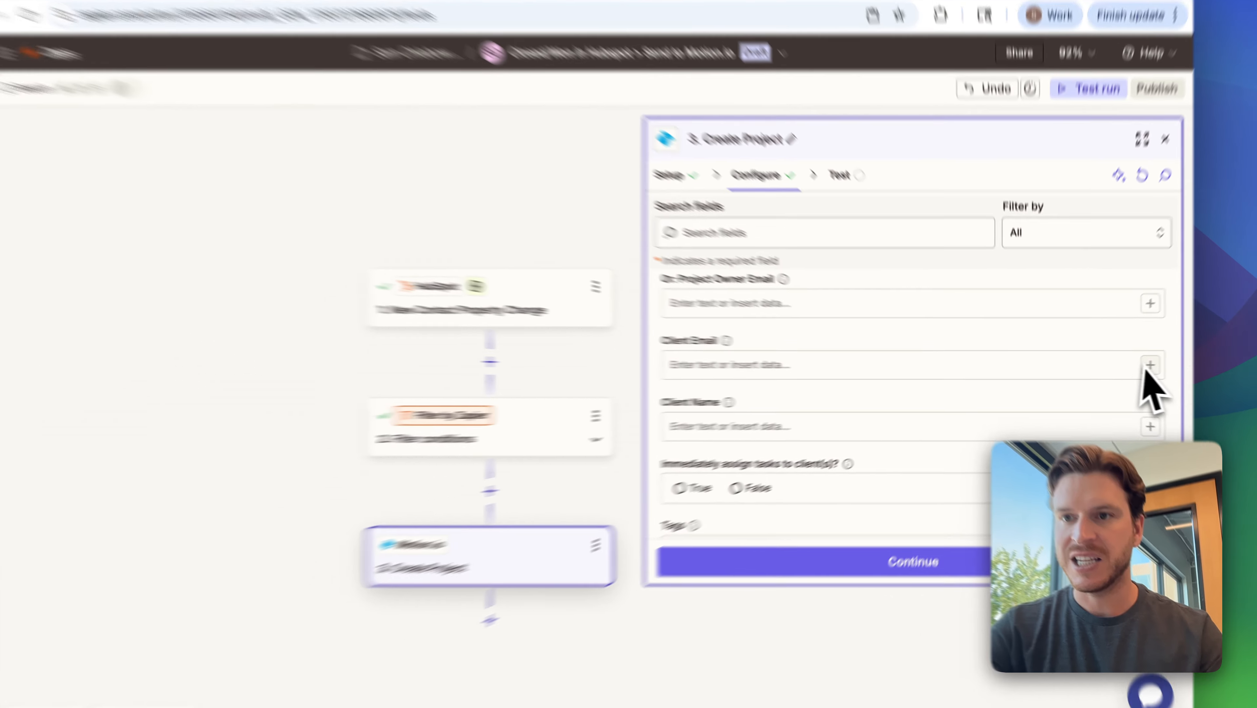
click(1136, 367)
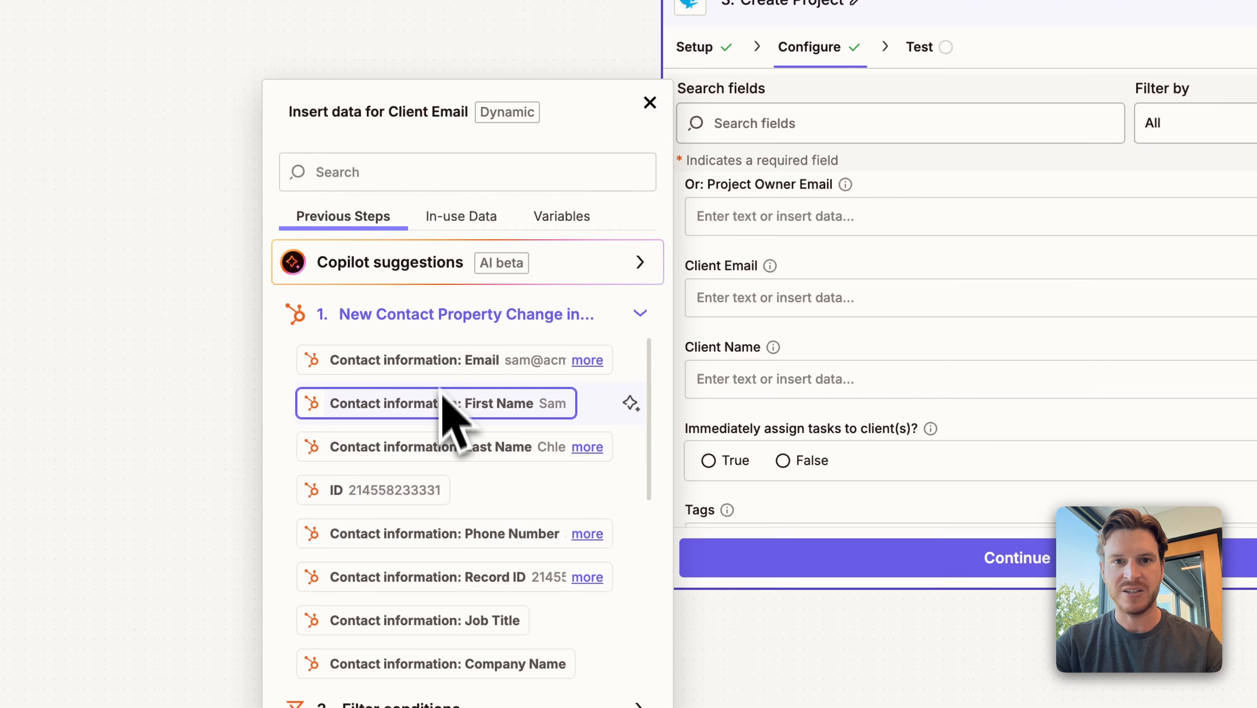
click(443, 361)
click(868, 345)
Map the Client Name field to the HubSpot contact's First Name and Last Name.
scroll(885, 367, down, 2)
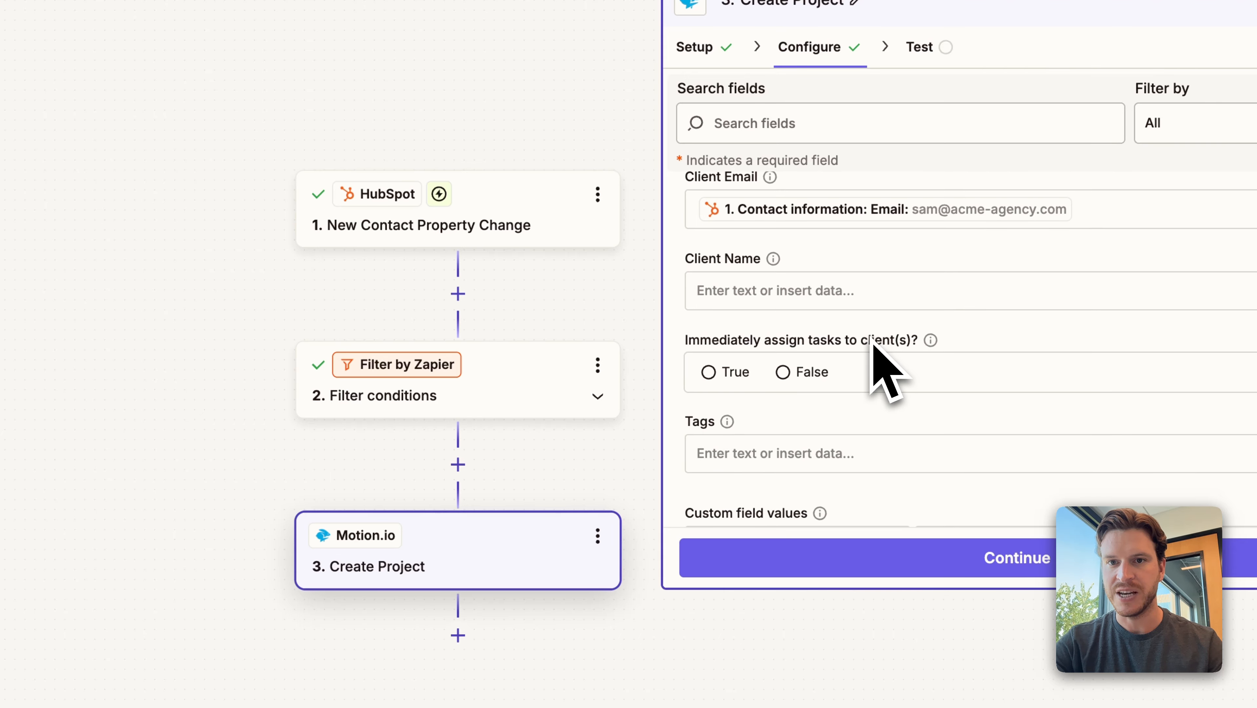
click(1211, 336)
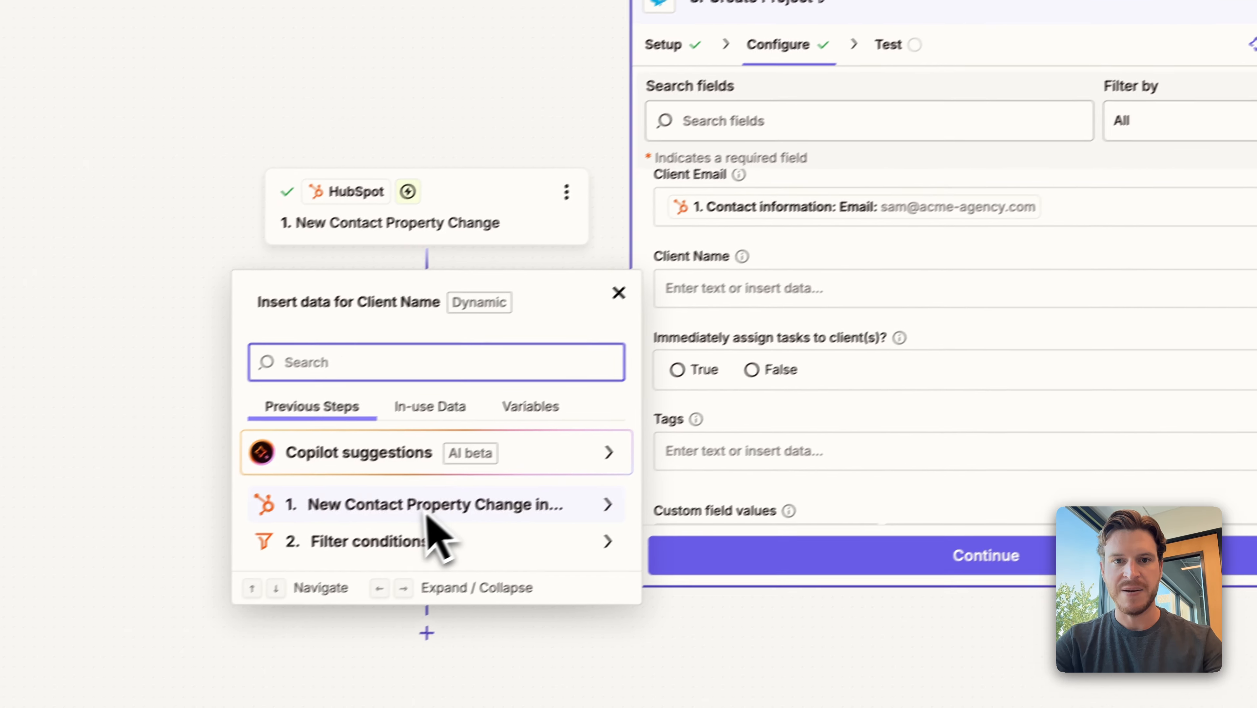
click(428, 517)
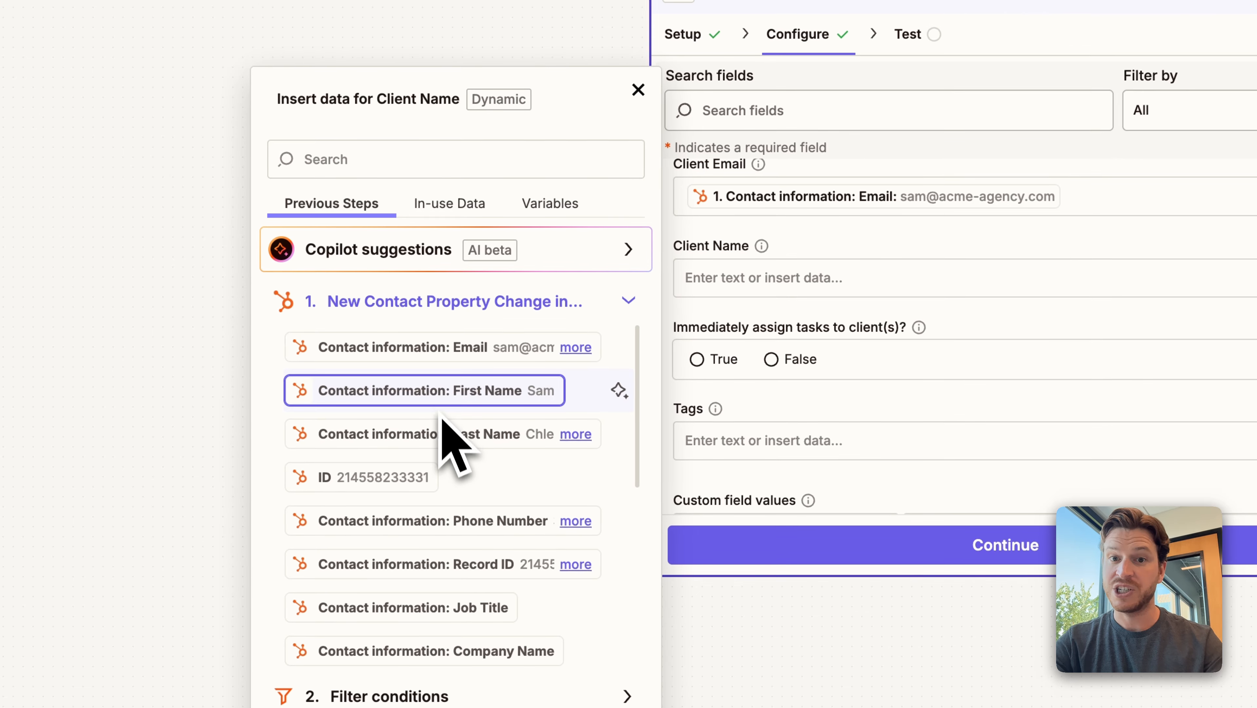
click(421, 411)
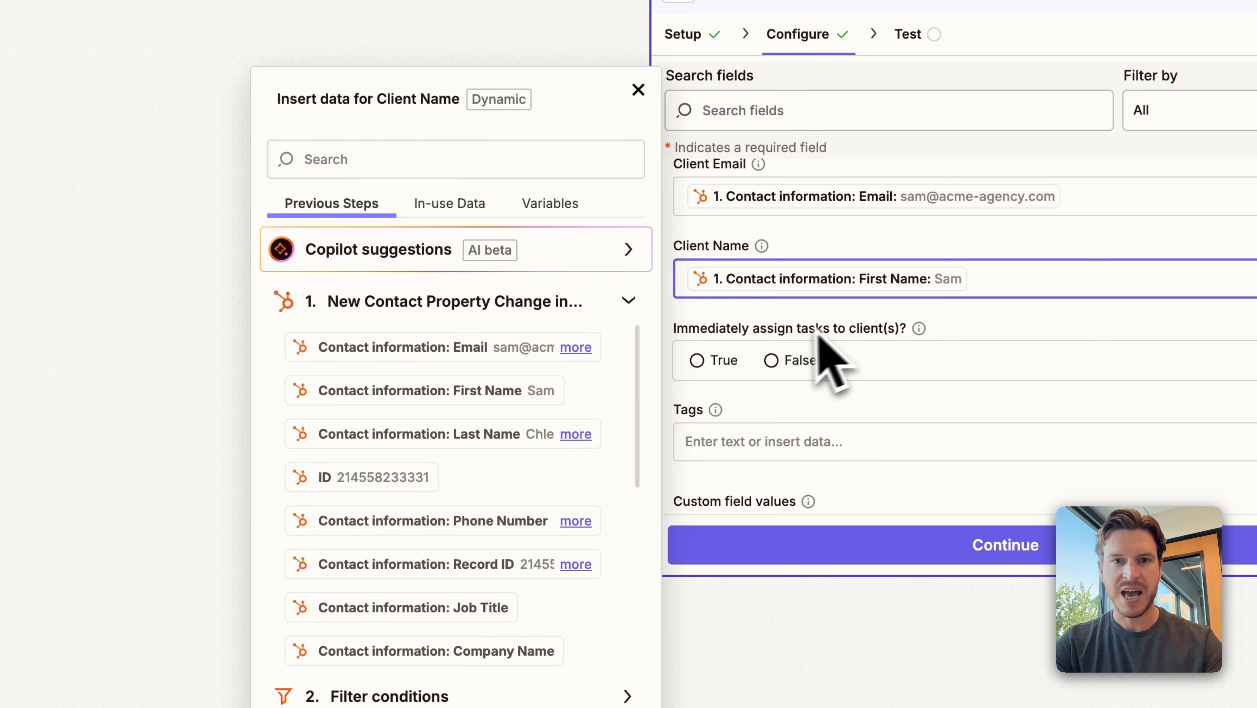
click(455, 443)
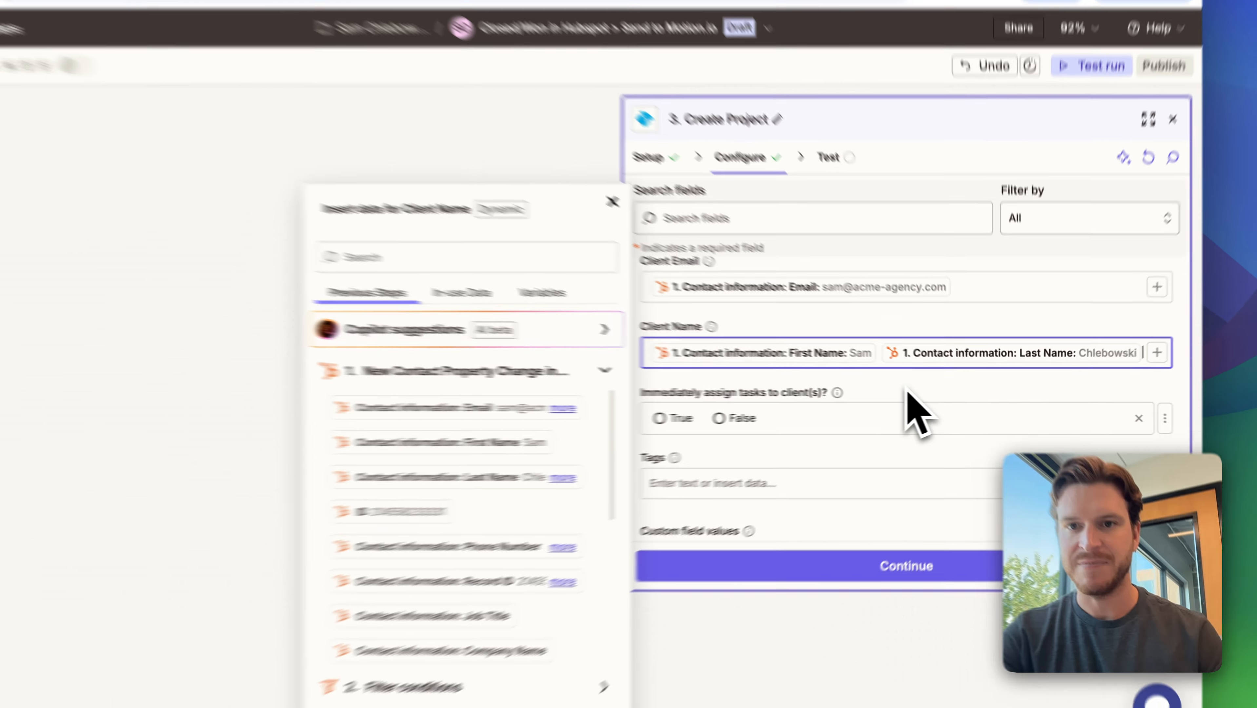
click(970, 338)
Set "Immediately assign tasks to client(s)?" to True and test the Create Project step.
scroll(929, 396, down, 3)
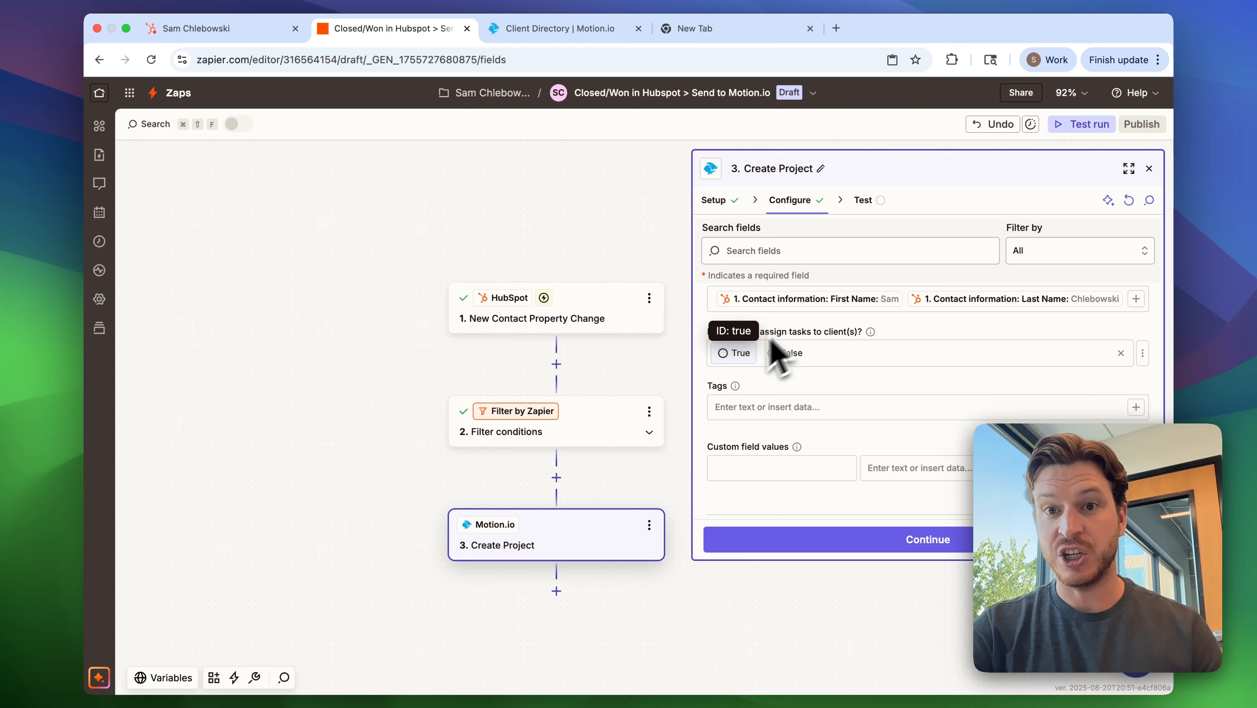
click(728, 355)
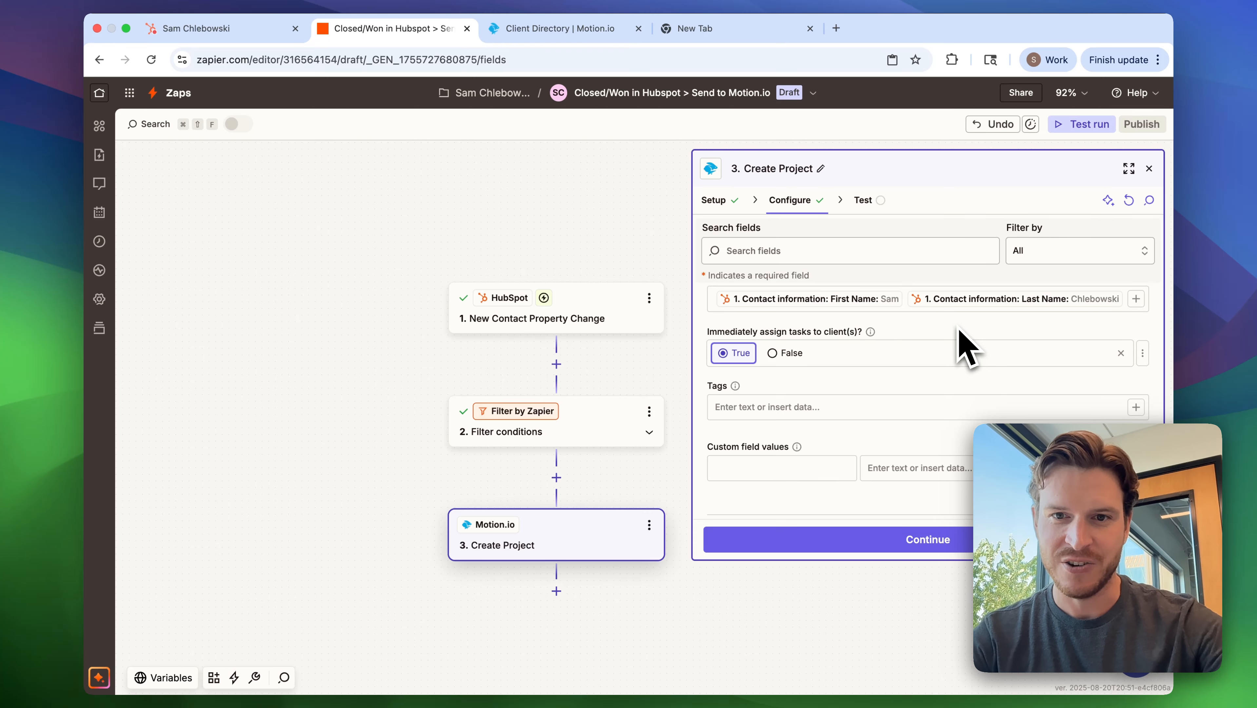
scroll(966, 347, down, 1)
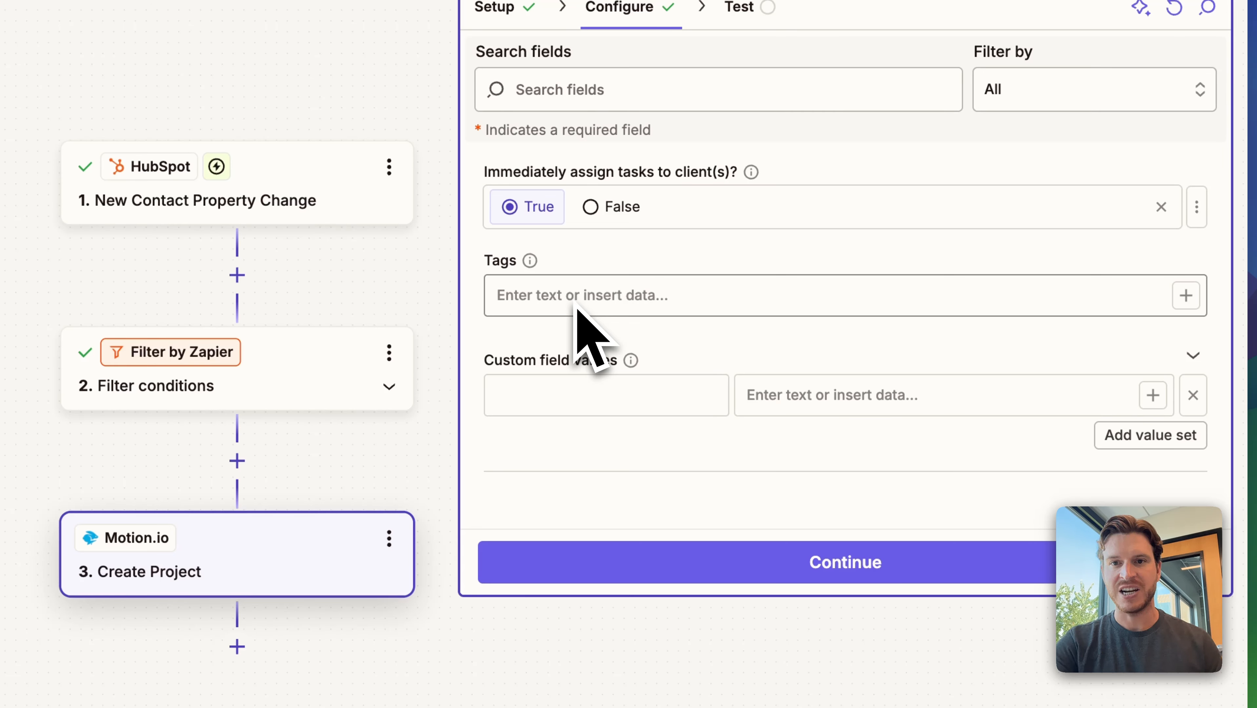
click(553, 382)
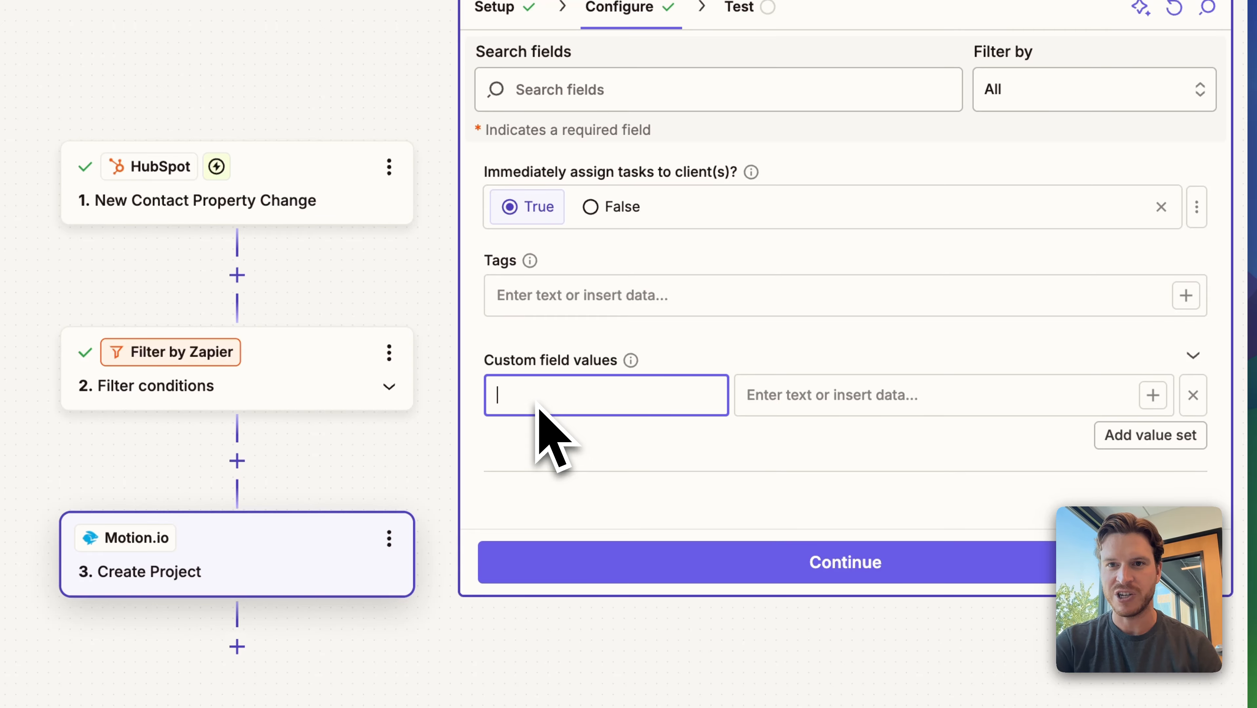
click(813, 557)
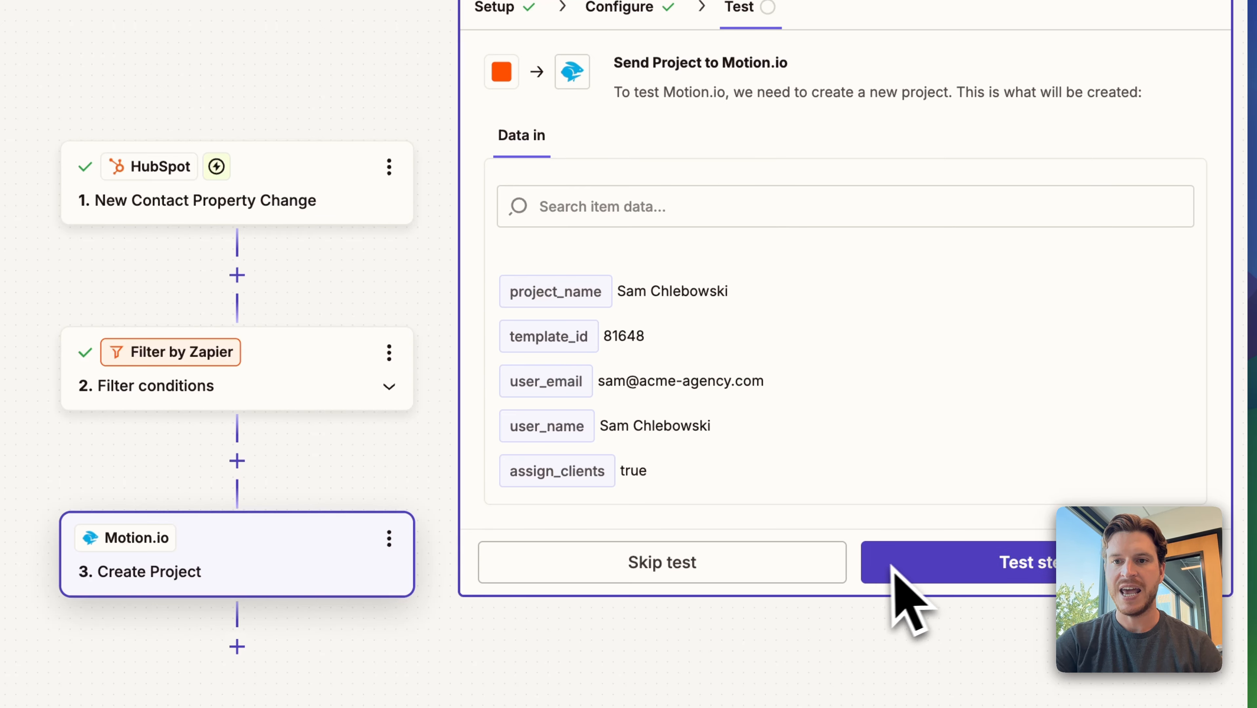
click(880, 568)
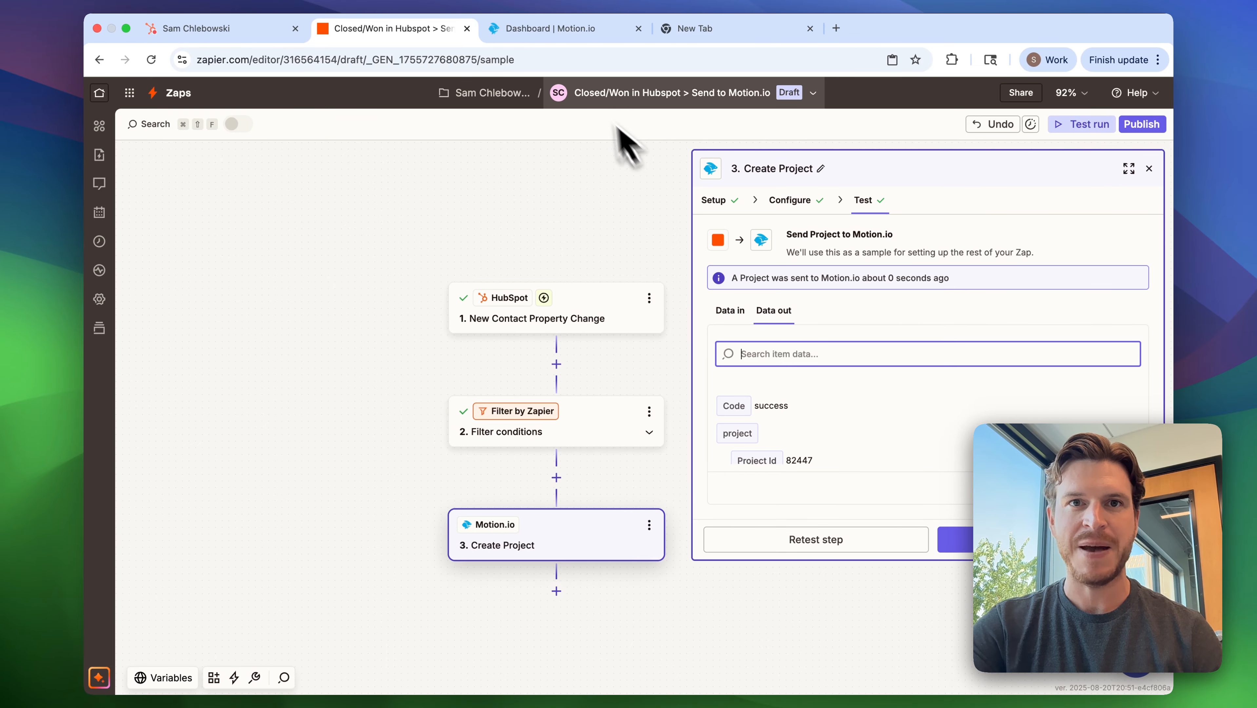
Switch to Motion.io, open the project created by the test, and review its tasks and stages.
click(543, 39)
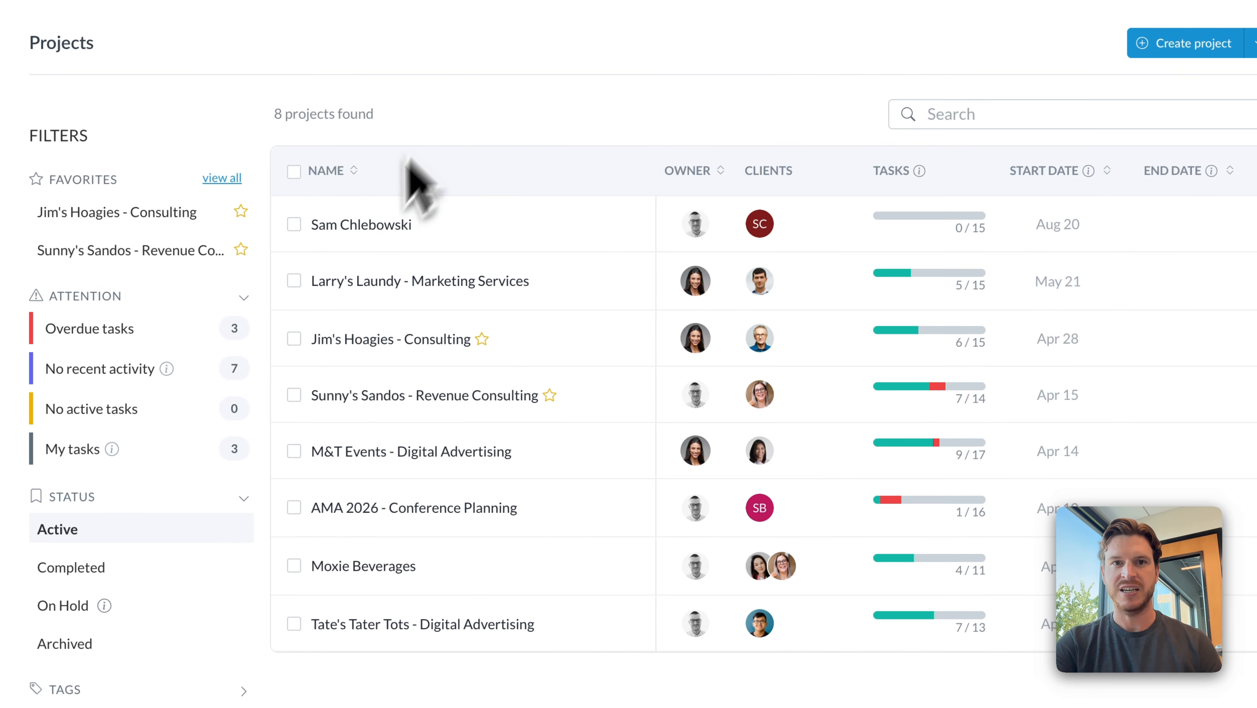
click(495, 242)
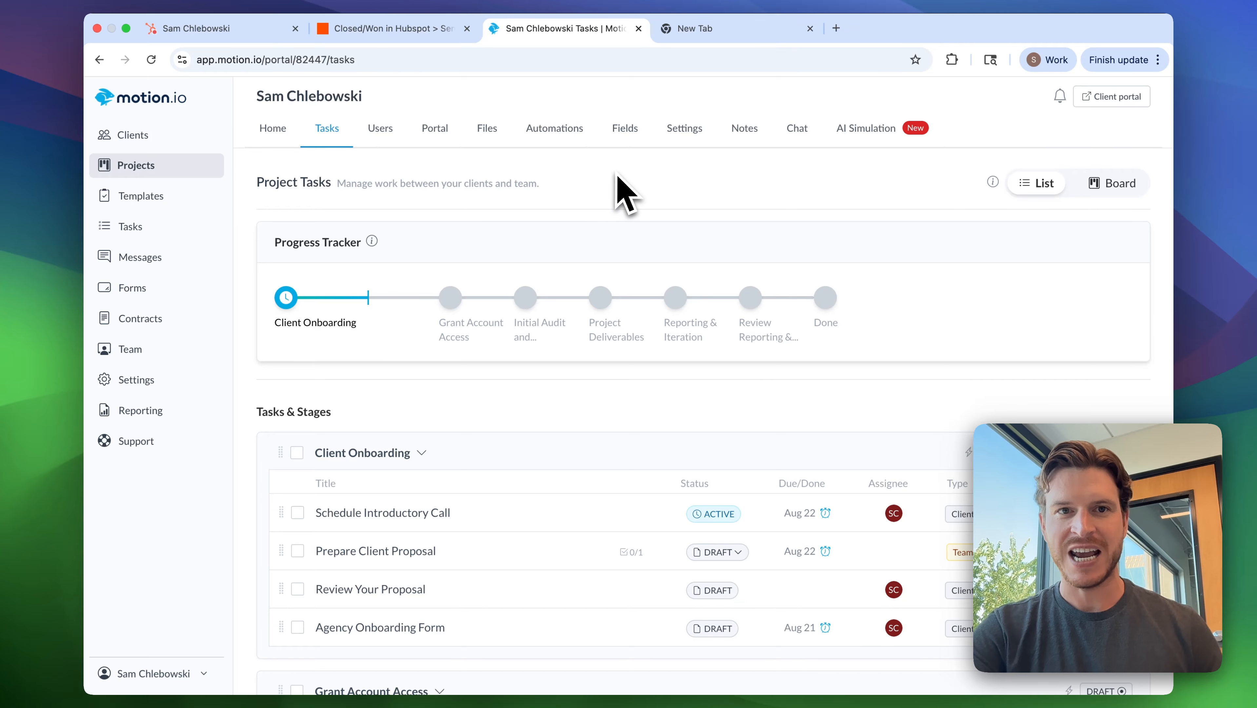
scroll(510, 245, down, 3)
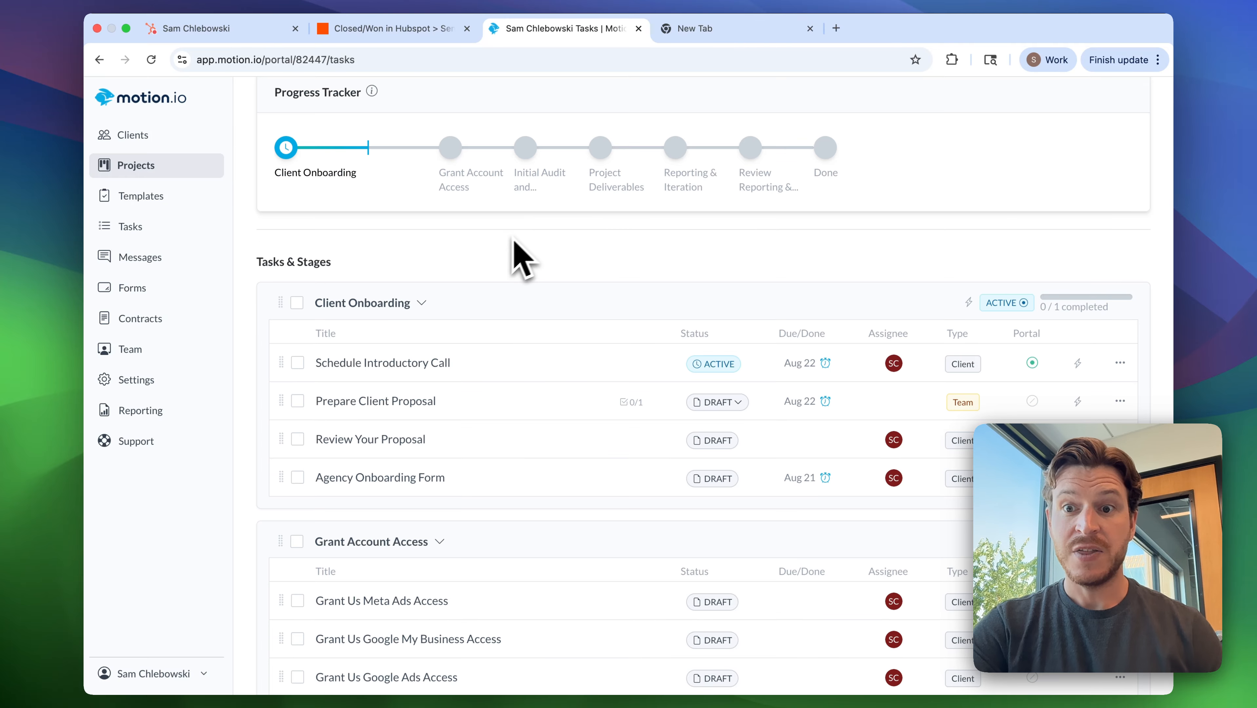